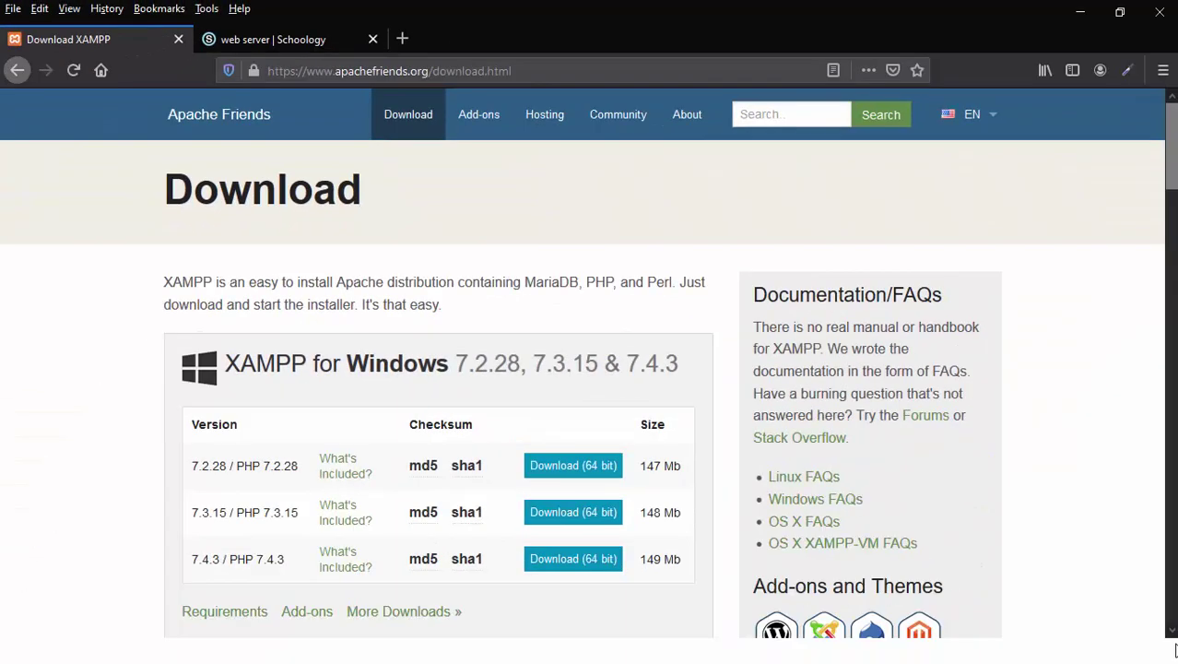
pyautogui.scroll(-4, 1175, 651)
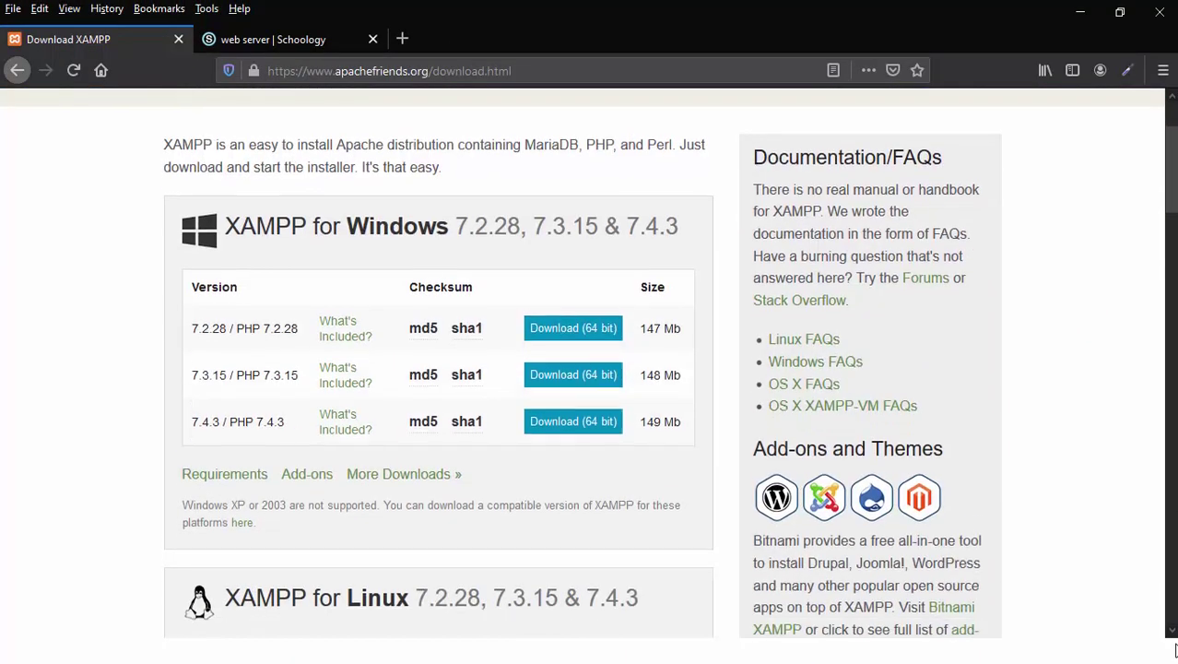
pyautogui.scroll(-3, 1176, 650)
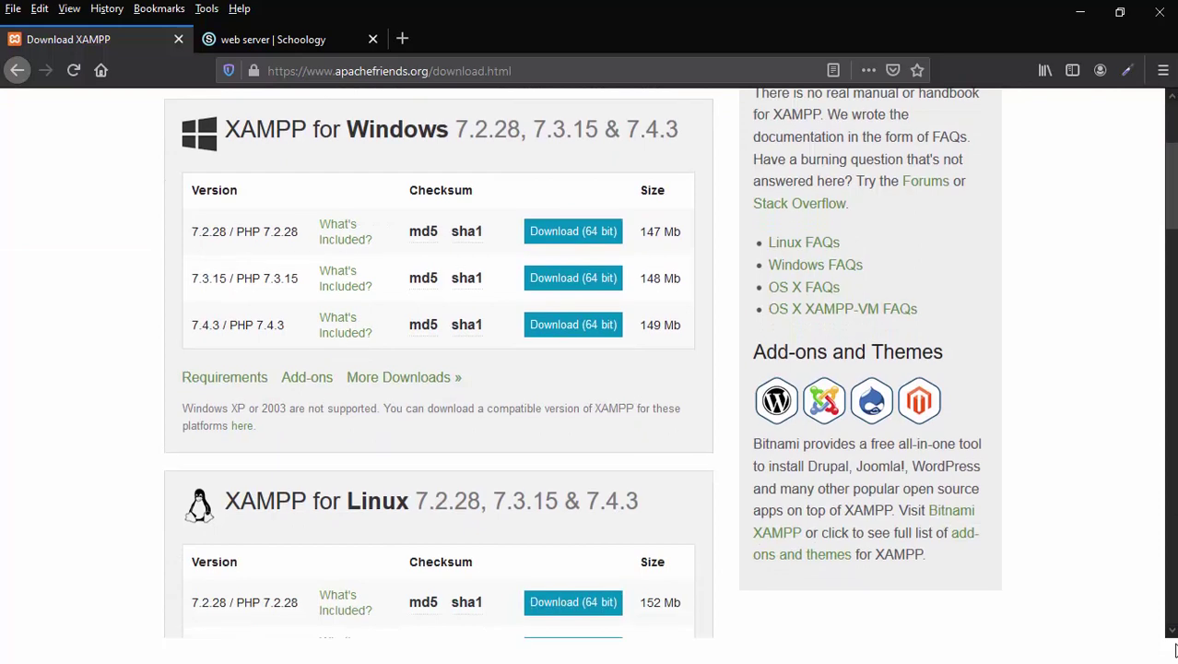
pyautogui.scroll(-10, 1175, 650)
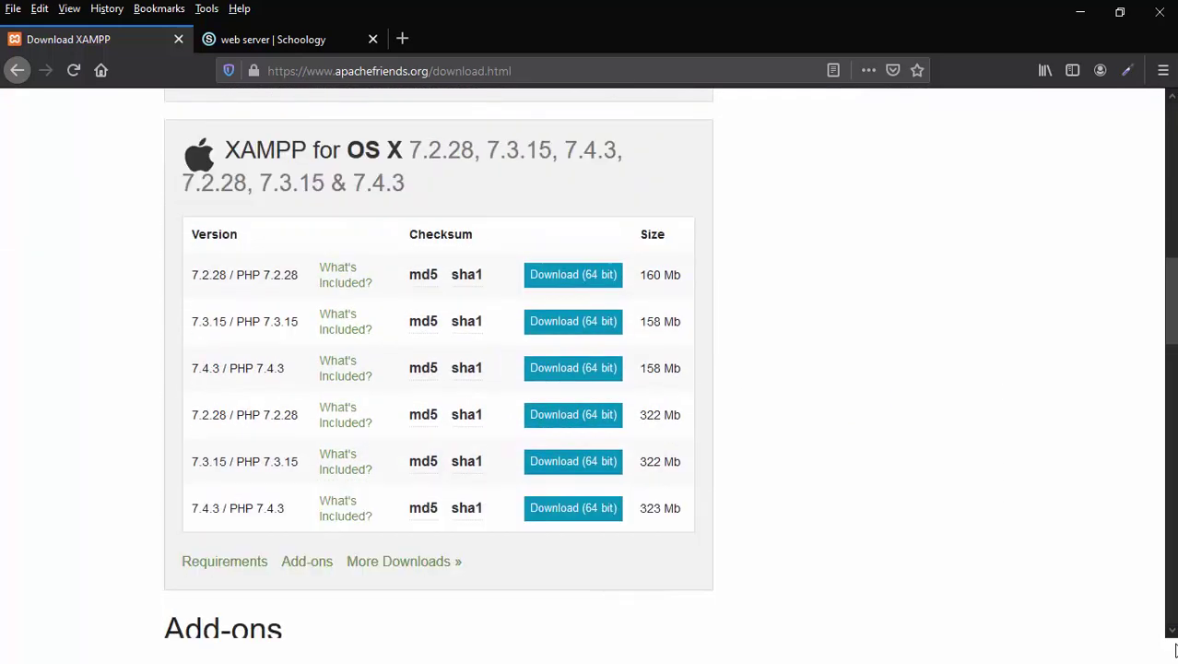
pyautogui.scroll(-14, 1176, 650)
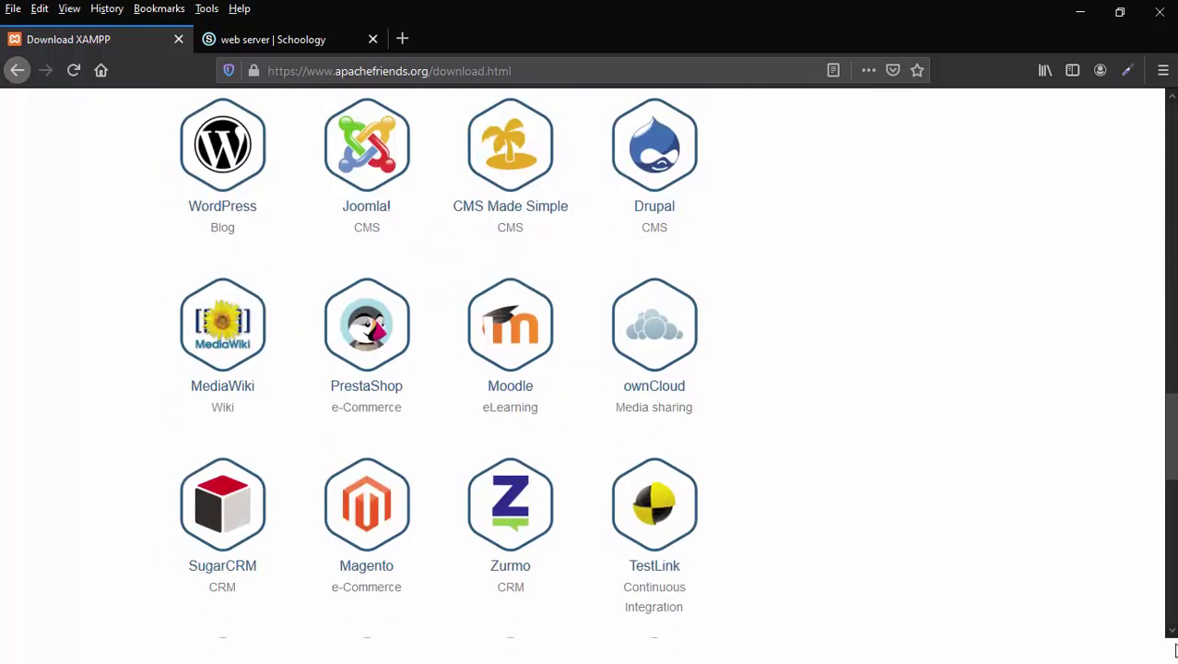
pyautogui.scroll(16, 1176, 650)
pyautogui.scroll(-6, 1175, 650)
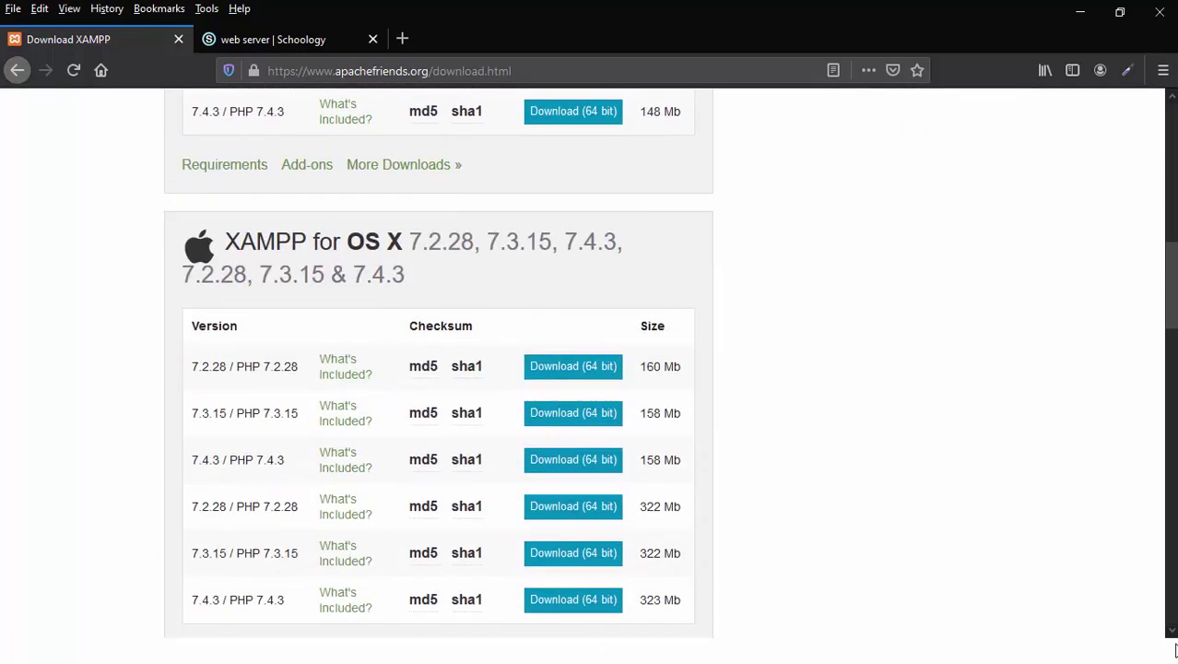
pyautogui.scroll(-2, 1176, 650)
pyautogui.scroll(9, 1176, 650)
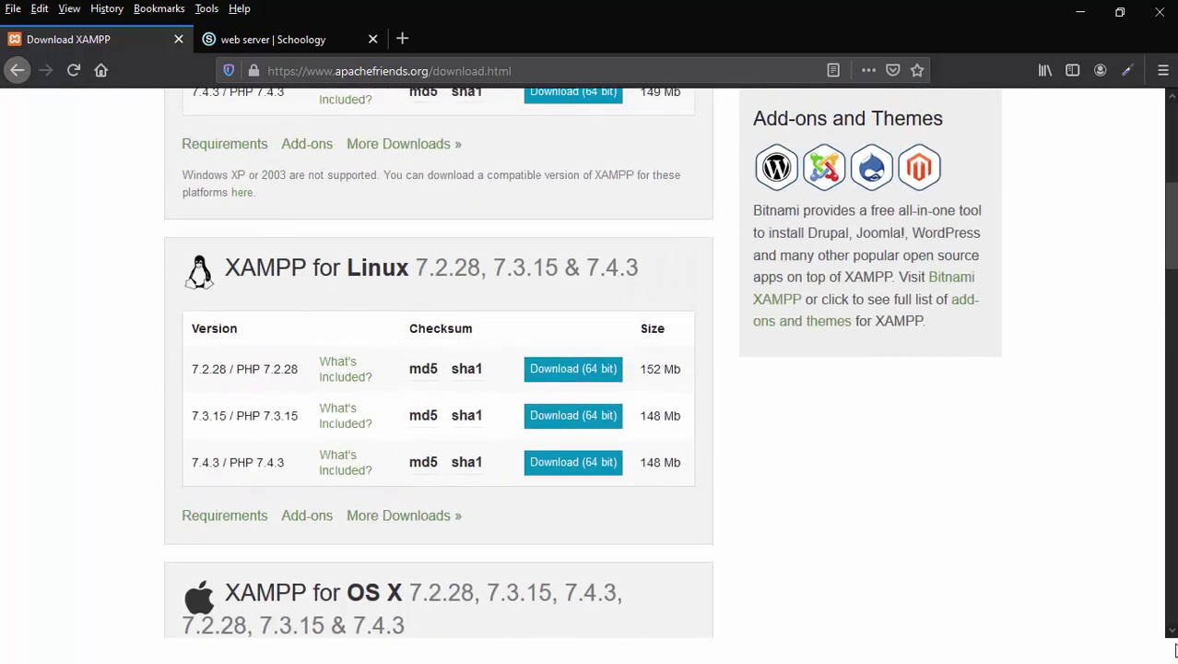
pyautogui.scroll(5, 1176, 650)
pyautogui.scroll(-1, 1176, 650)
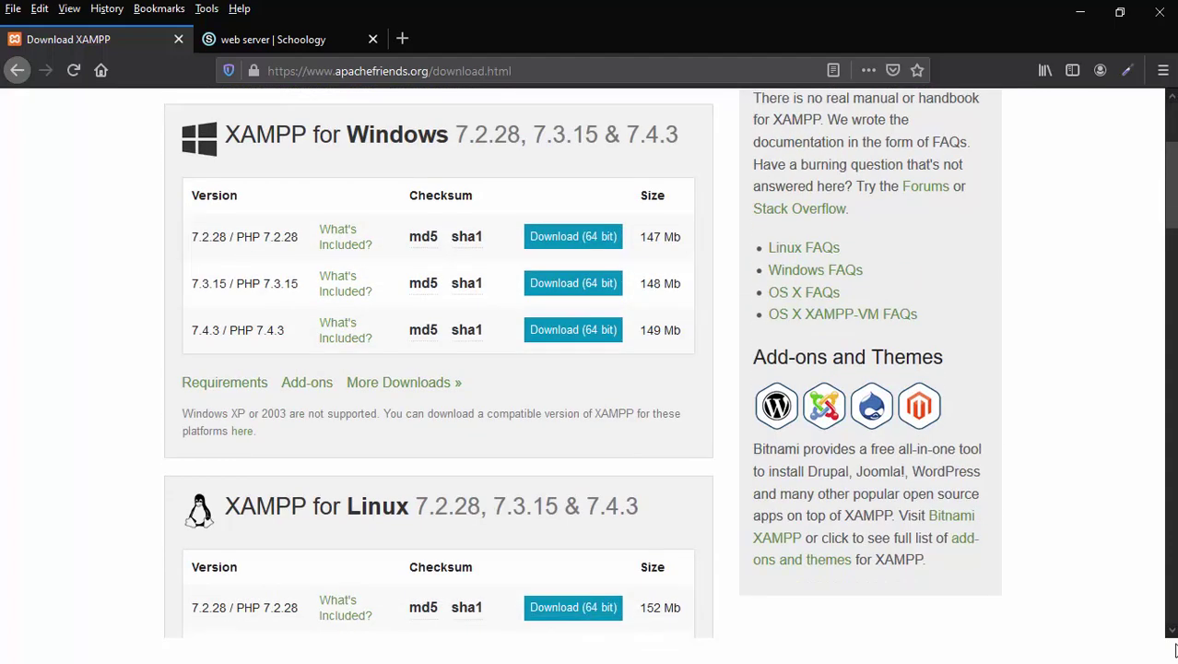
pyautogui.scroll(3, 1176, 650)
pyautogui.scroll(-3, 1176, 650)
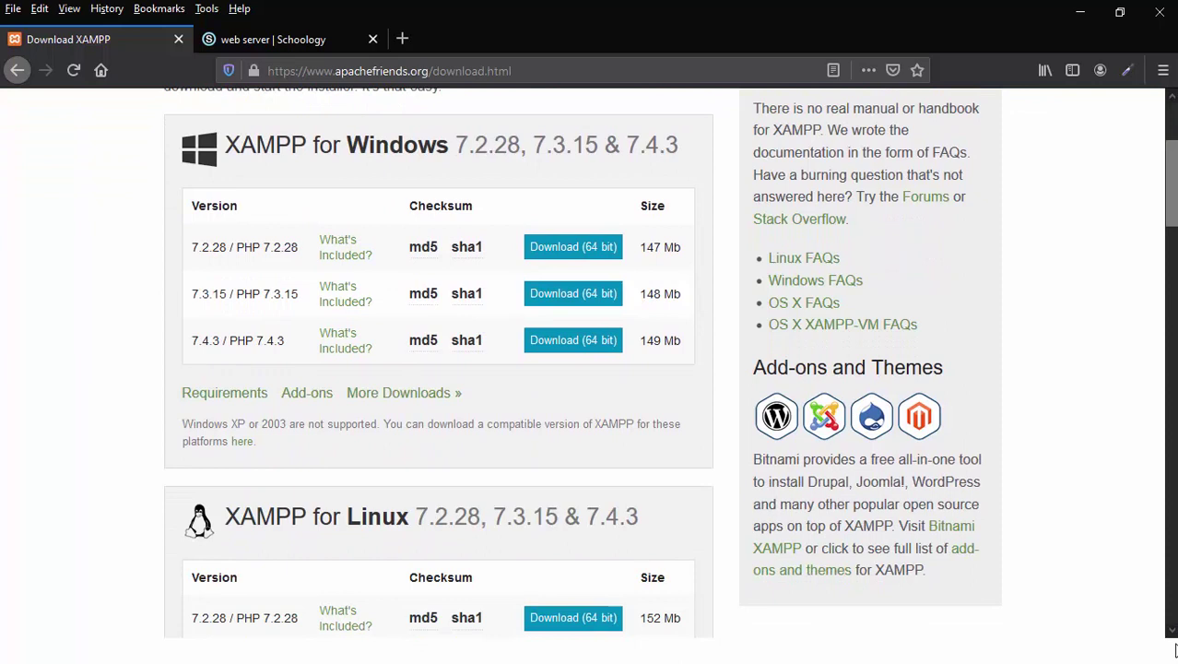
pyautogui.scroll(-1, 1175, 650)
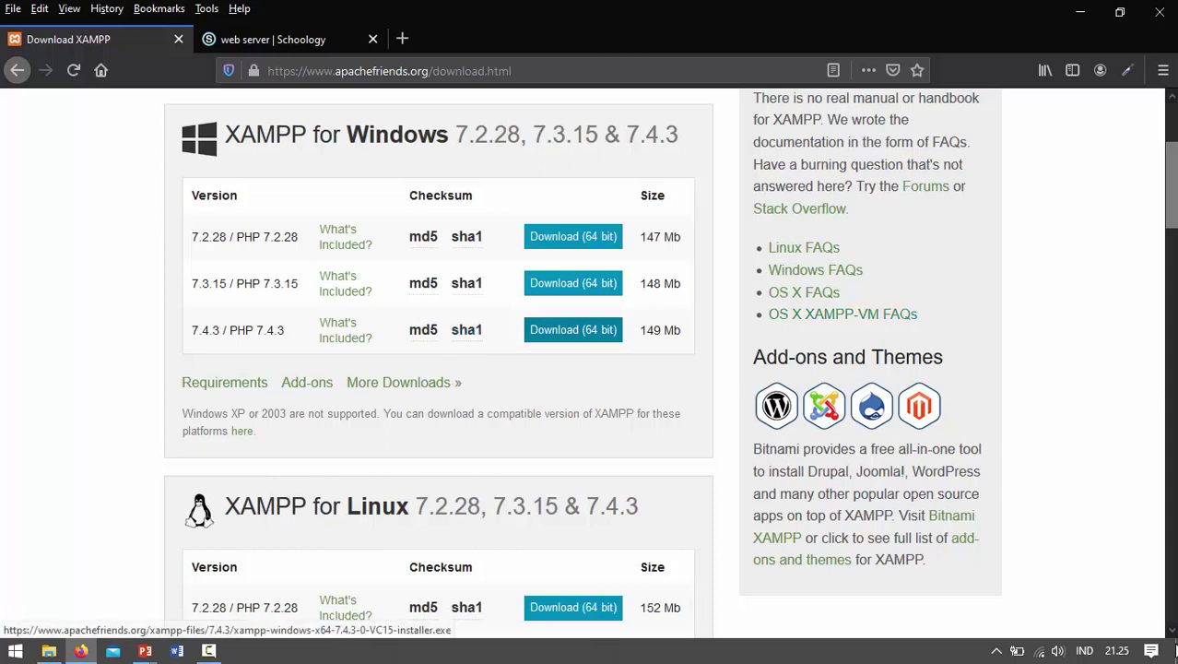
# Step: Download and save the 149 MB XAMPP 7.4.3 (PHP 7.4.3) 64-bit Windows installer
pyautogui.click(573, 330)
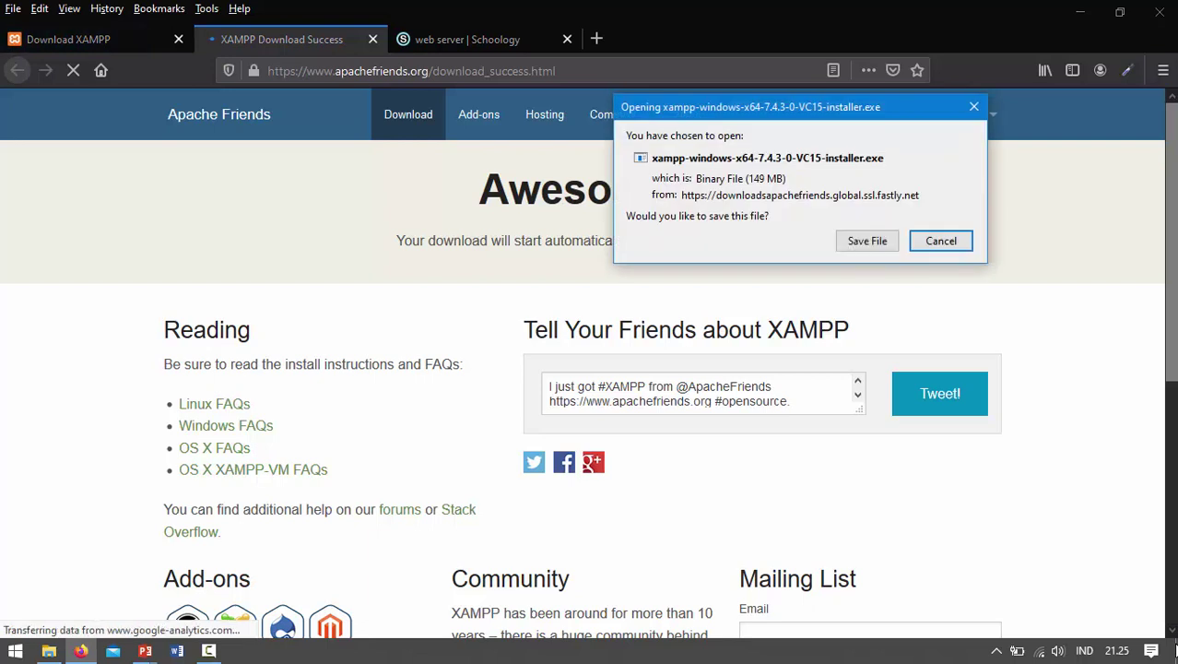
pyautogui.press('Return')
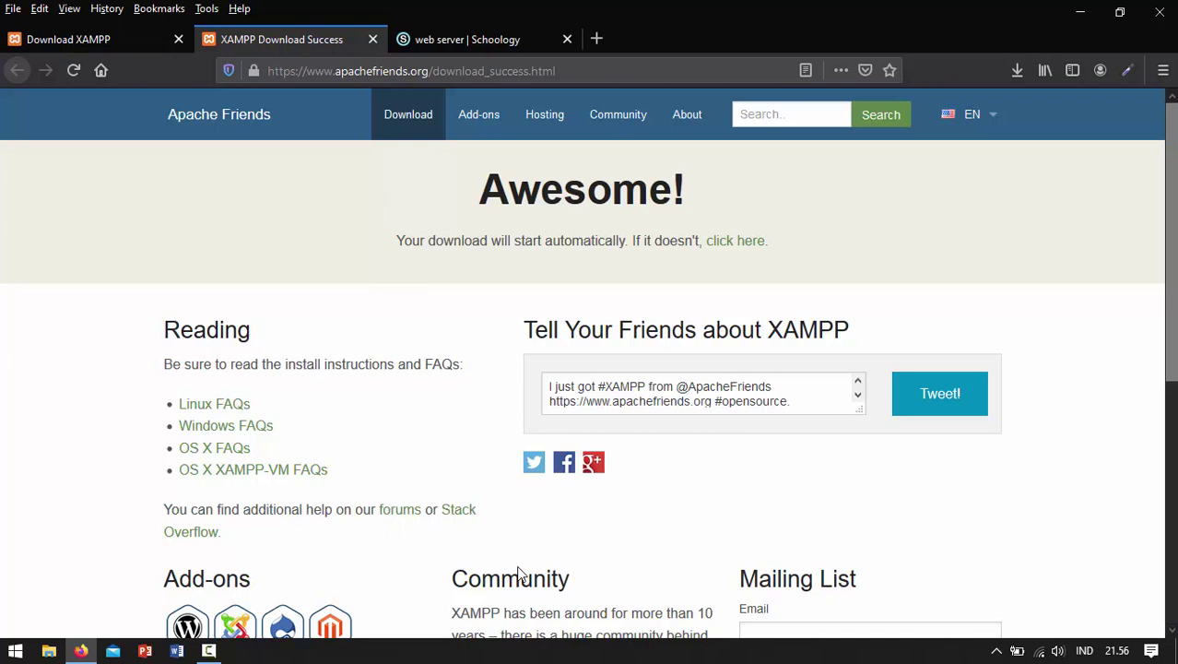
# Step: Select xampp-windows-x64-7.4.3-0-VC15-installer.exe in Downloads\Programs, then minimize File Explorer
pyautogui.press('super+e')
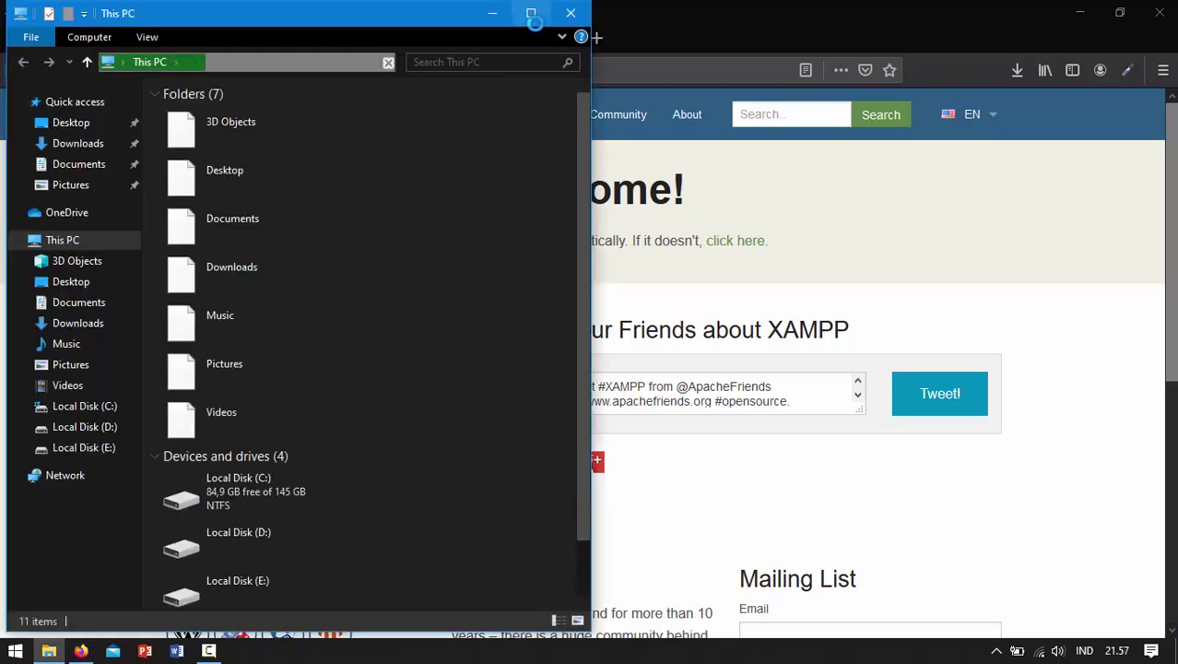
pyautogui.click(83, 146)
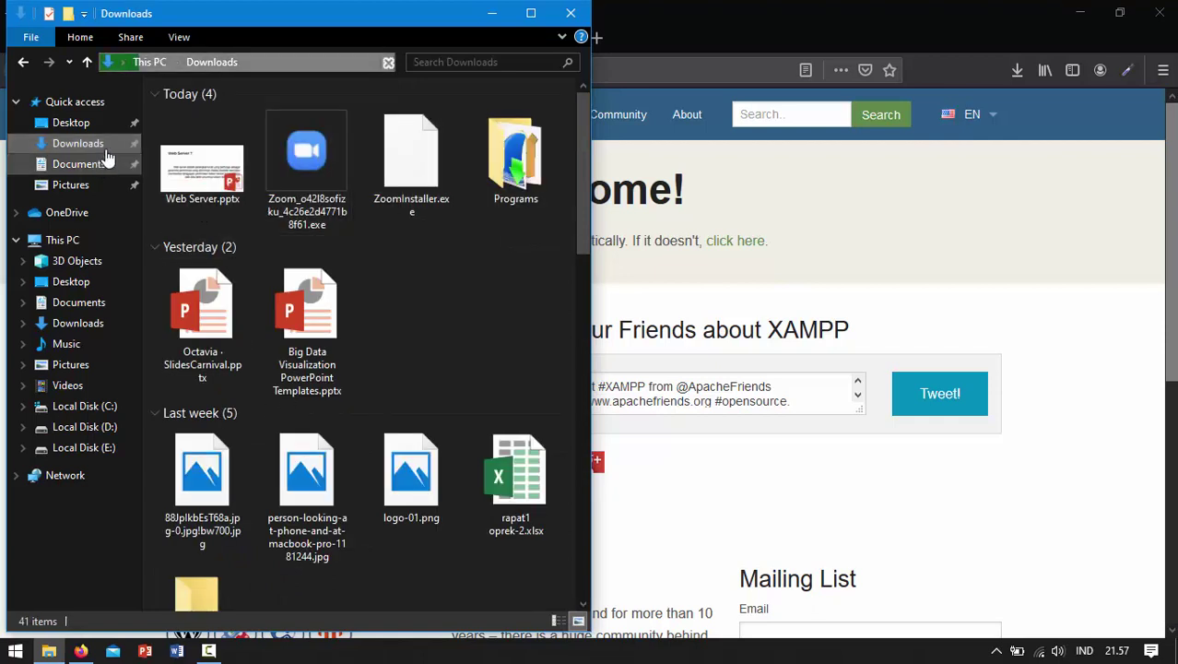
pyautogui.doubleClick(520, 164)
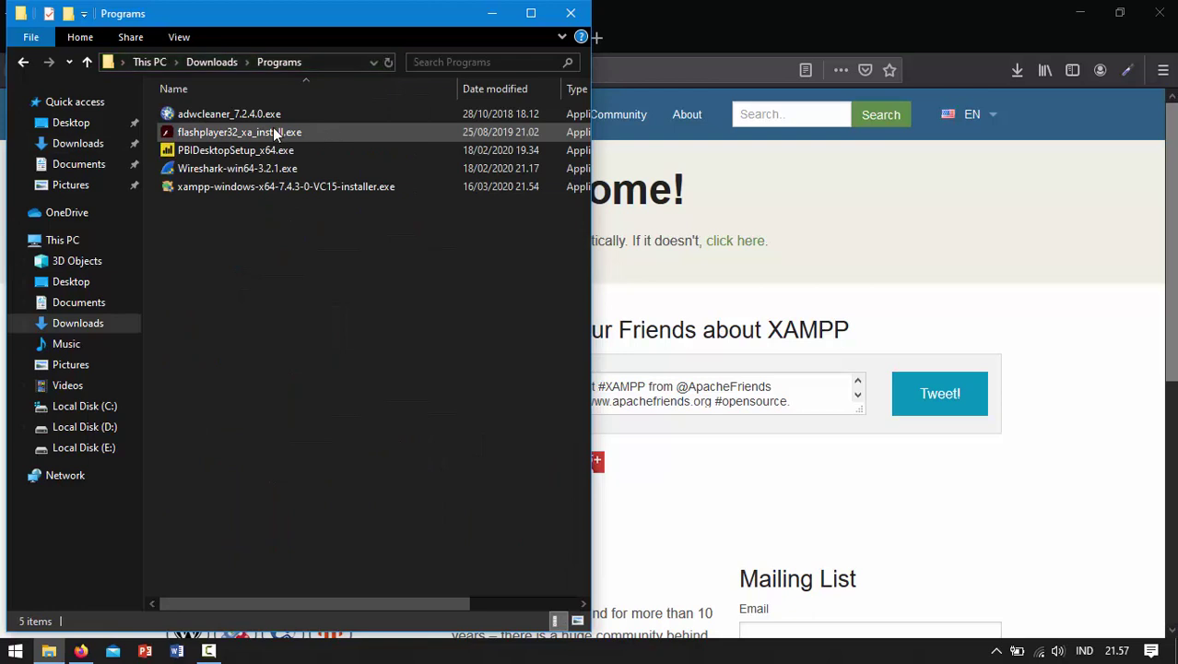
pyautogui.click(230, 192)
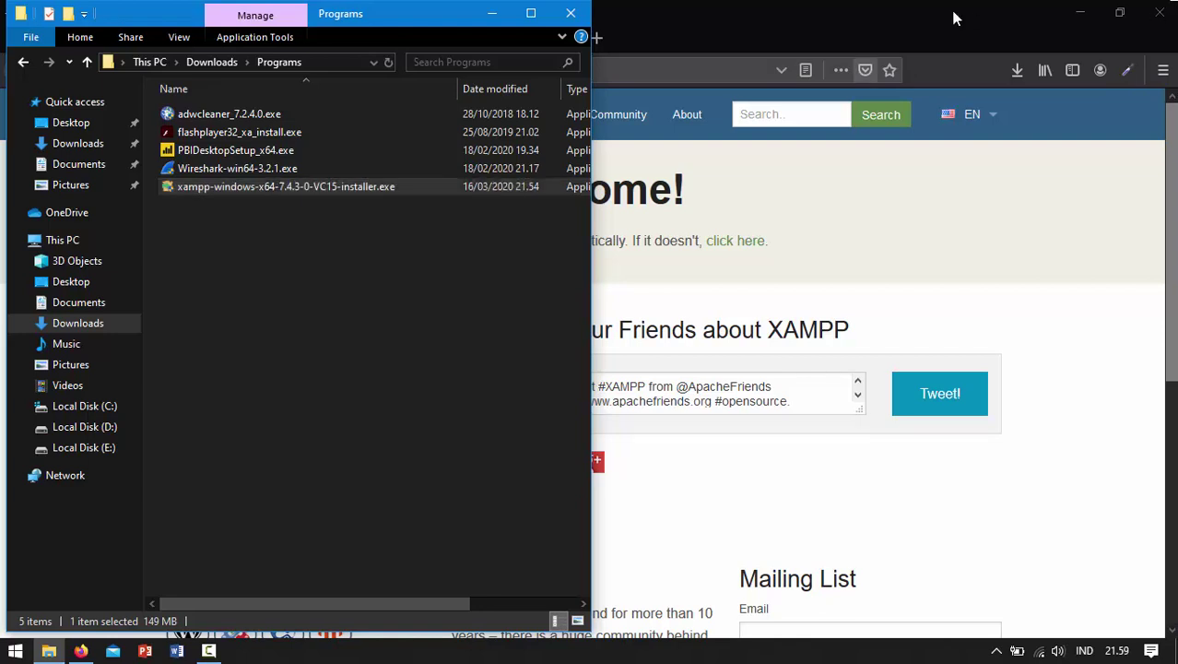
pyautogui.click(496, 19)
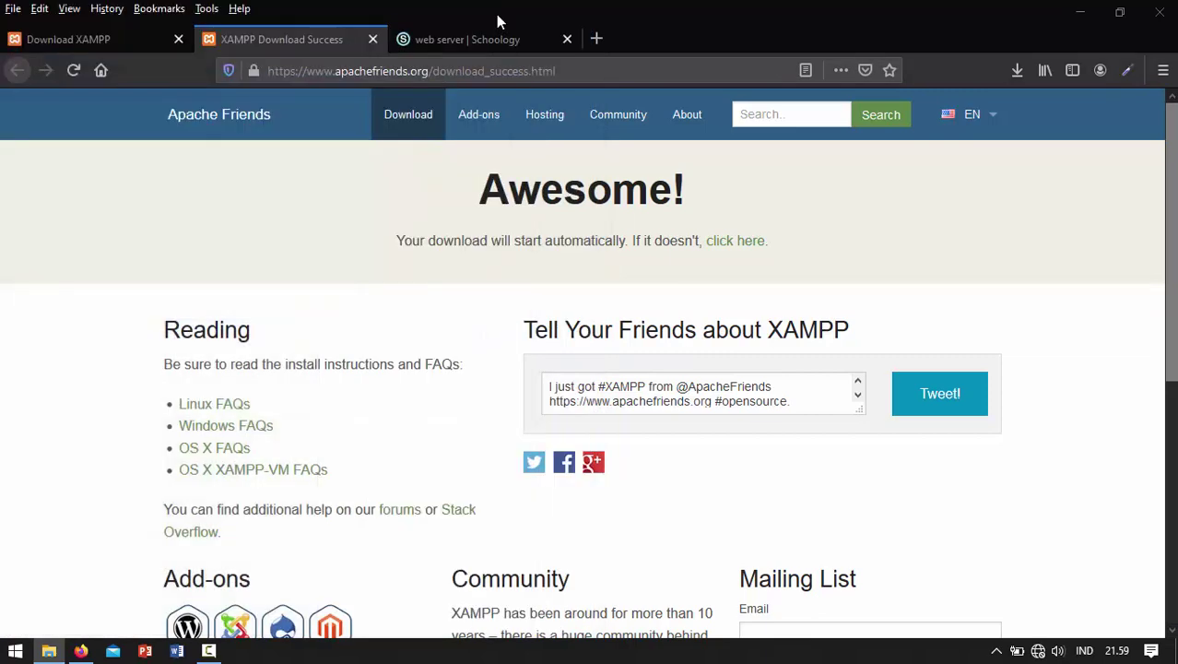
pyautogui.hotkey('alt', 'F4')
# Step: Cancel Firefox's quit prompt, dismiss the UAC warning, and pass Welcome and Select Components keeping all components
pyautogui.press('Return')
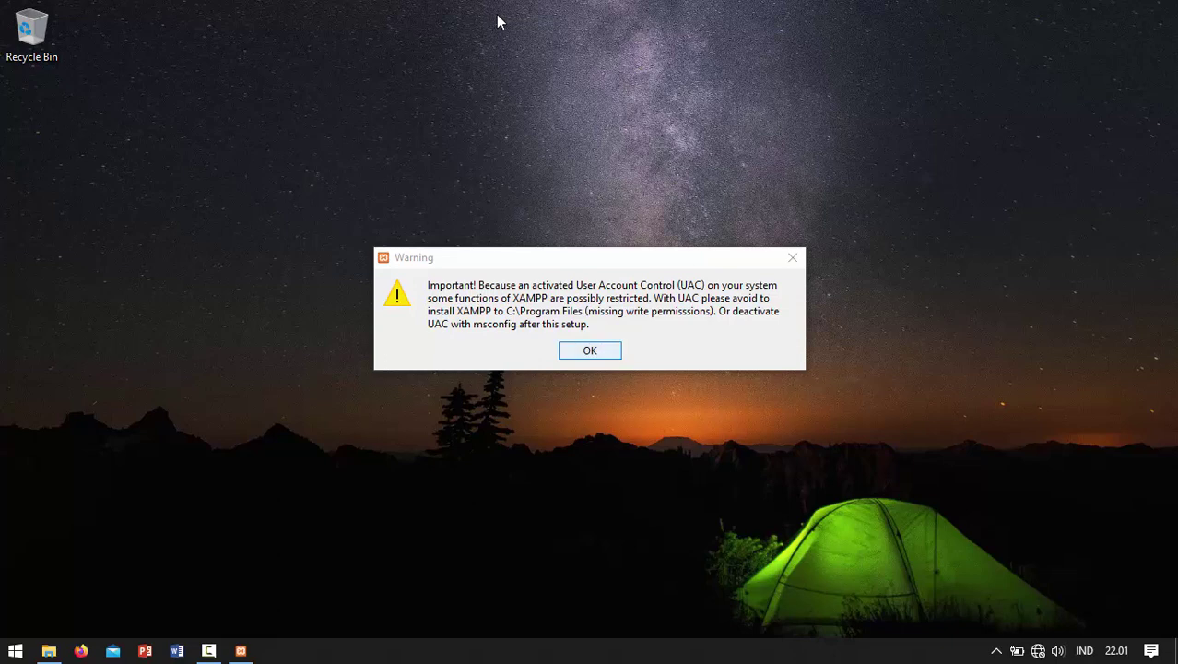
pyautogui.press('Return')
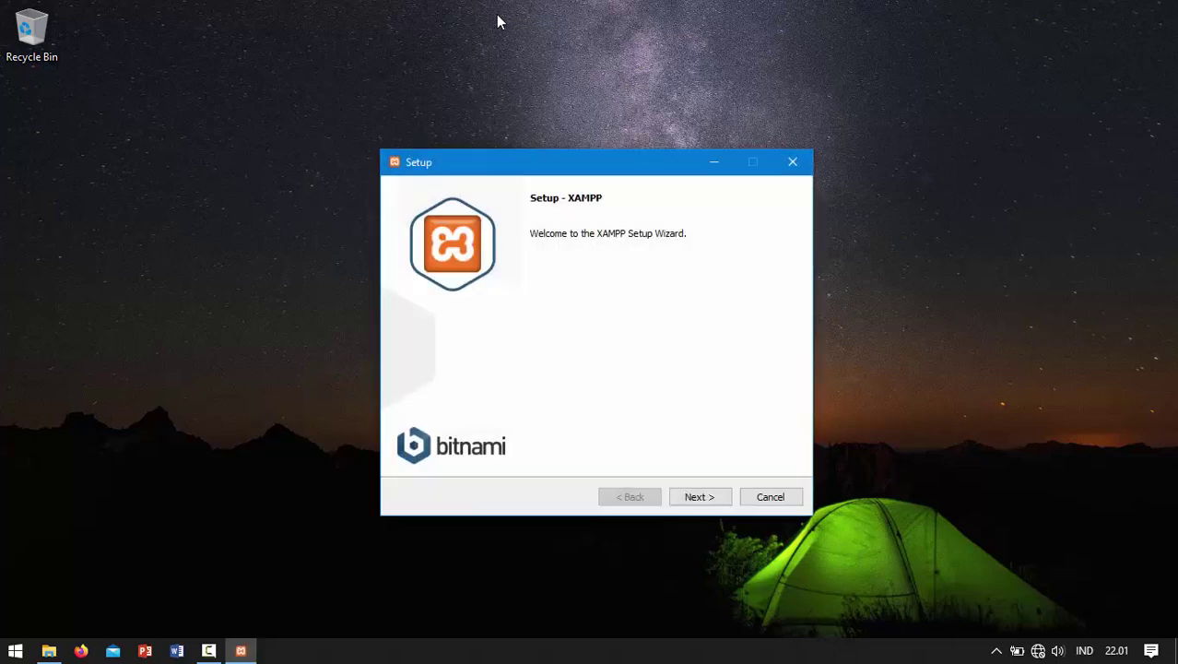
pyautogui.press('Return')
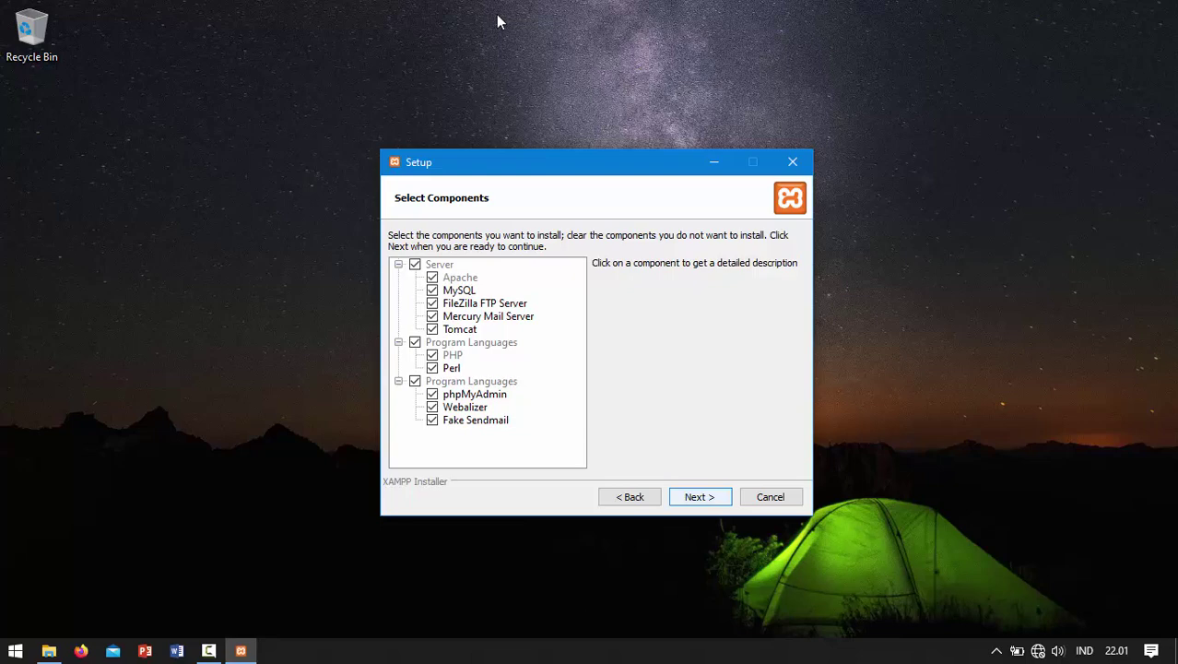
pyautogui.press('Return')
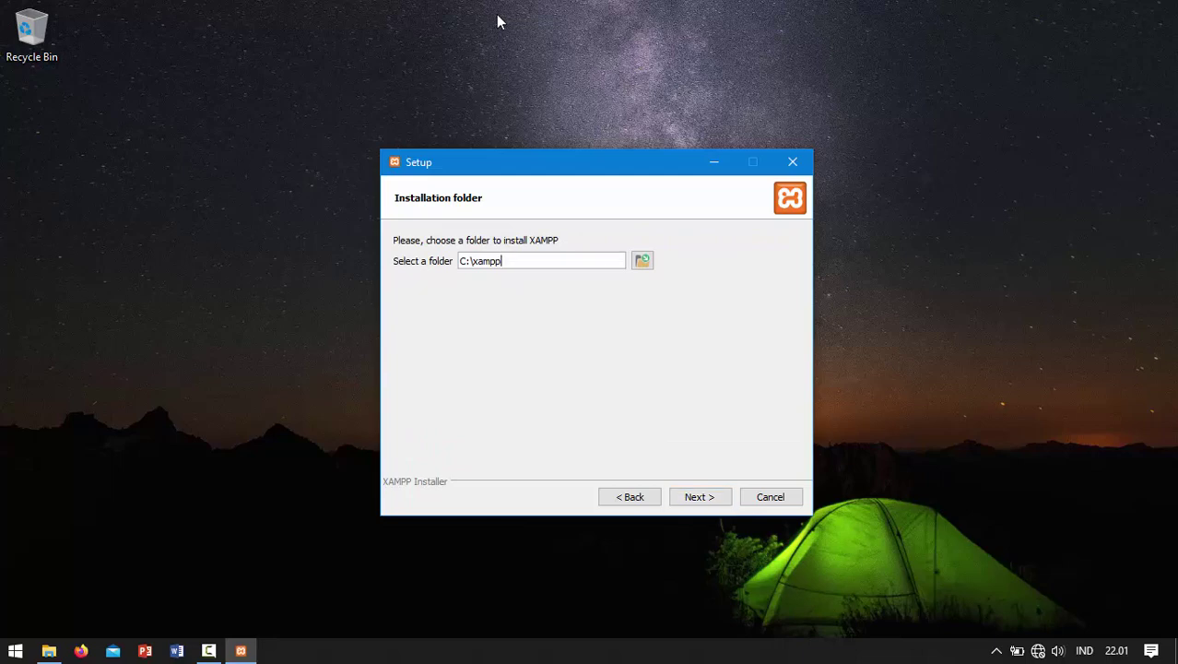
# Step: Accept C:\xampp, dismiss the folder-not-empty warning, and pick the publikasi folder in the folder list
pyautogui.press('Return')
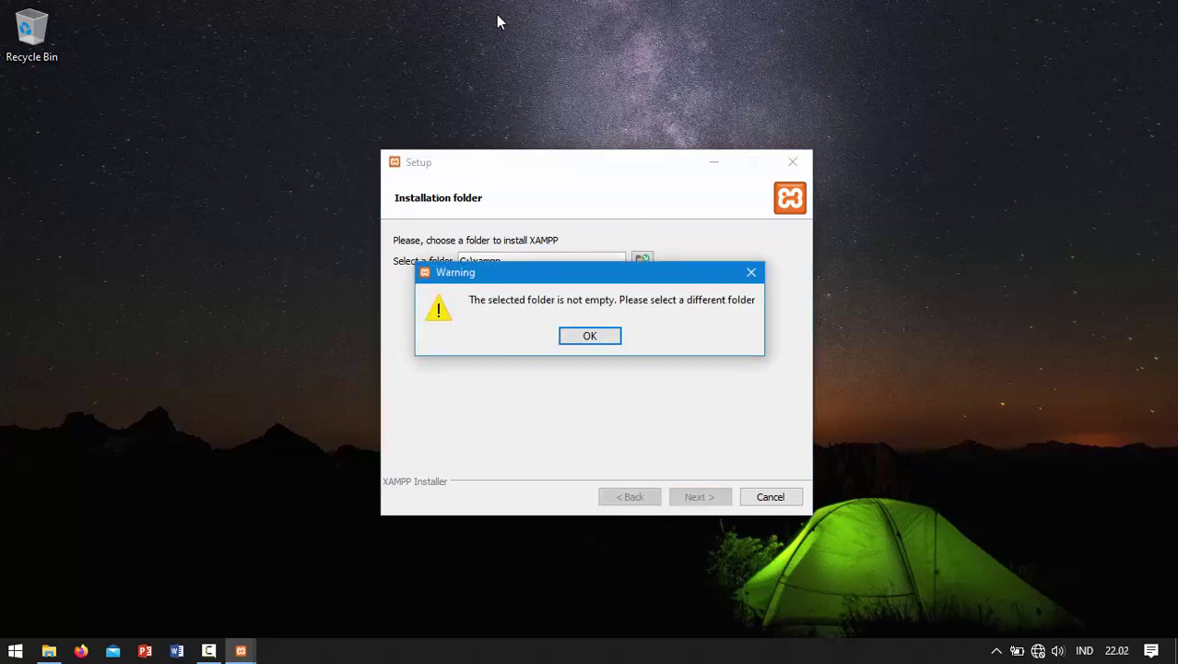
pyautogui.press('Return')
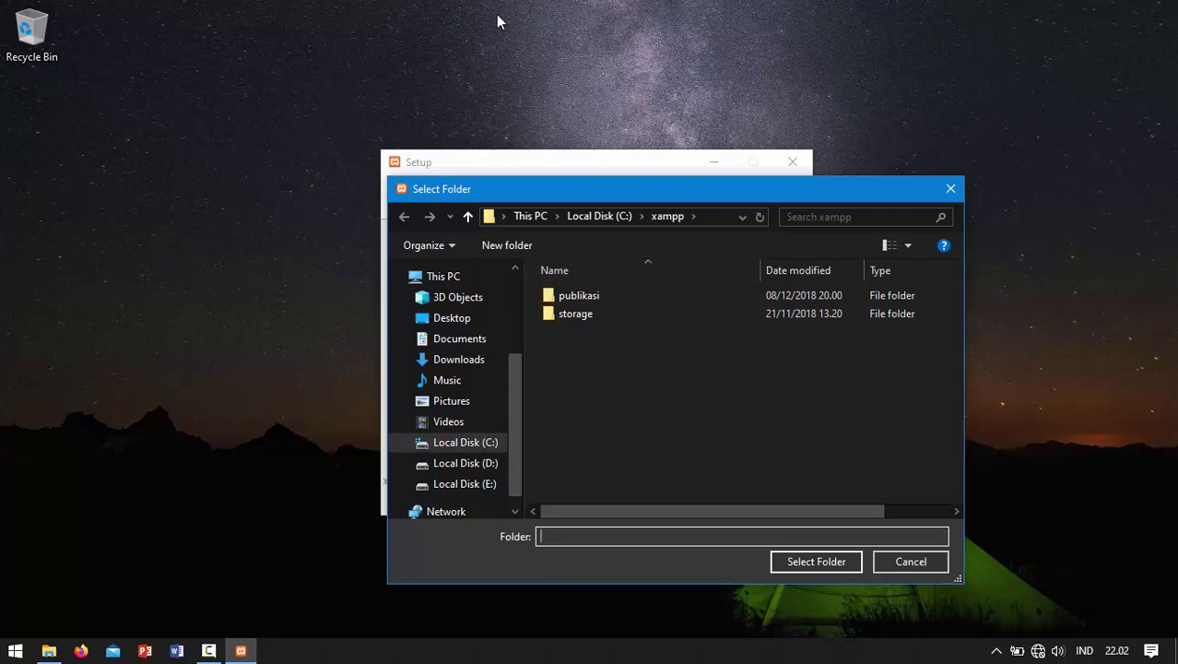
pyautogui.hotkey('shift', 'Tab')
pyautogui.press('space')
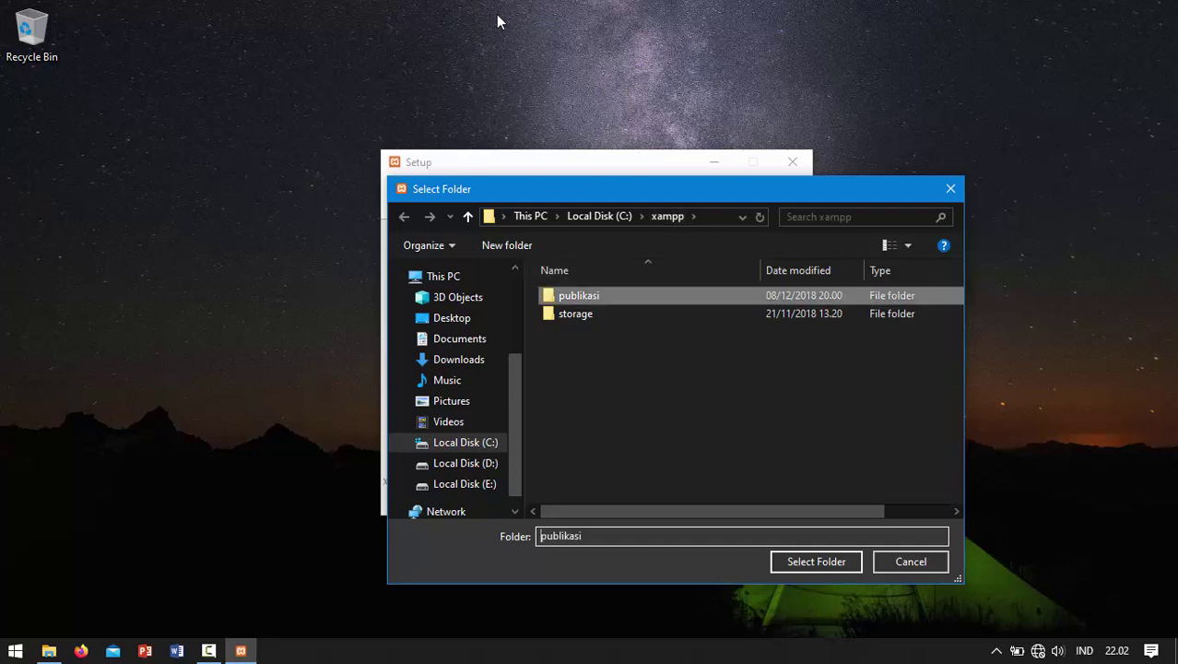
pyautogui.press('Down')
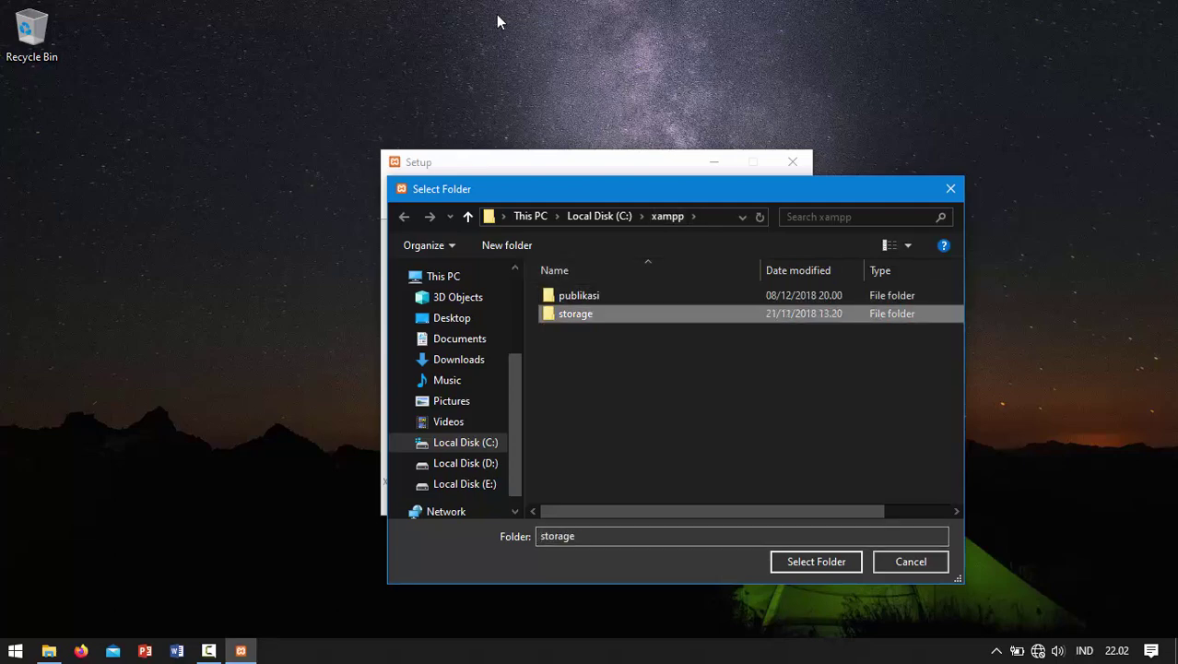
pyautogui.press('Up')
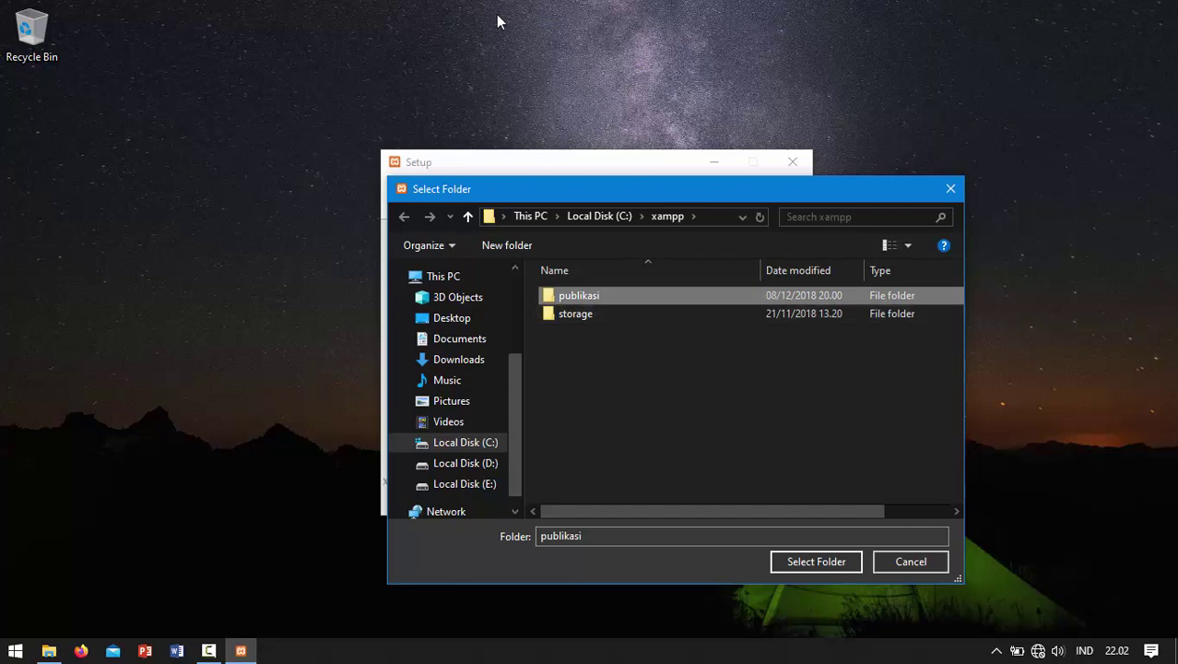
# Step: Delete the old storage folder from C:\xampp, leaving the folder empty
pyautogui.hotkey('shift', 'F10')
pyautogui.press('Down')
pyautogui.press('Down')
pyautogui.press('Down')
pyautogui.press('Down')
pyautogui.press('Down')
pyautogui.press('Down')
pyautogui.press('Down')
pyautogui.press('Down')
pyautogui.press('Down')
pyautogui.press('Down')
pyautogui.press('Down')
pyautogui.press('Down')
pyautogui.press('Down')
pyautogui.press('Down')
pyautogui.press('Down')
pyautogui.press('Down')
pyautogui.press('Down')
pyautogui.press('Down')
pyautogui.press('Down')
pyautogui.press('Down')
pyautogui.press('Escape')
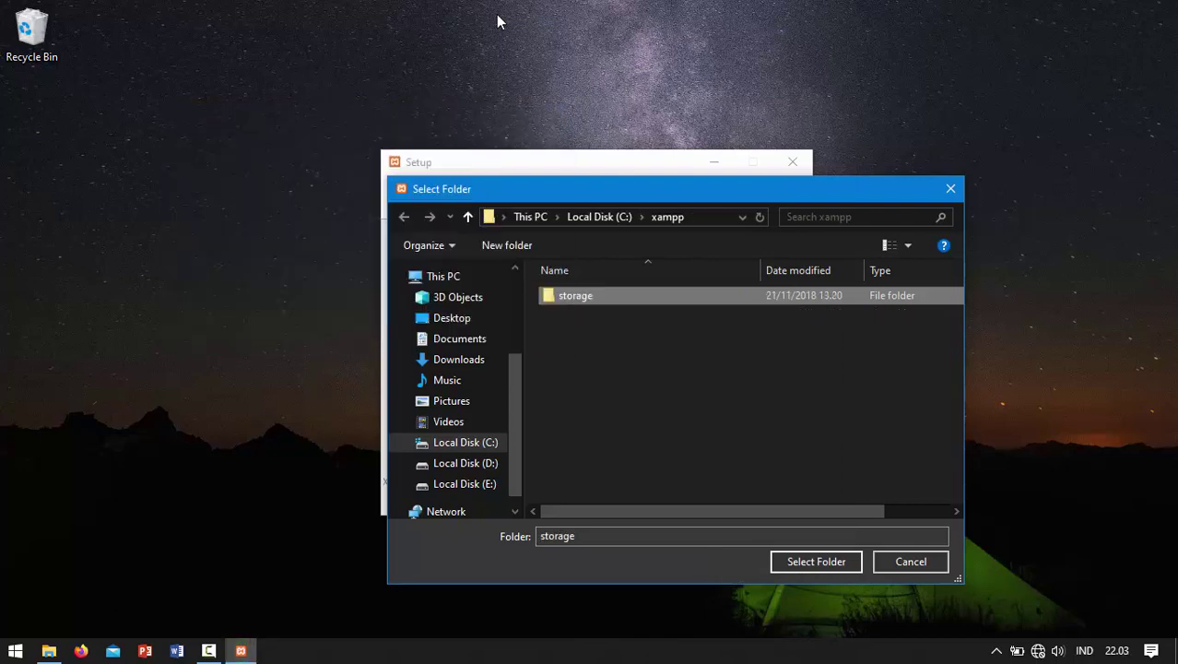
pyautogui.hotkey('shift', 'F10')
pyautogui.press('Down')
pyautogui.press('Down')
pyautogui.press('Down')
pyautogui.press('Down')
pyautogui.press('Down')
pyautogui.press('Down')
pyautogui.press('Down')
pyautogui.press('Down')
pyautogui.press('Down')
pyautogui.press('Down')
pyautogui.press('Down')
pyautogui.press('Down')
pyautogui.press('Down')
pyautogui.press('Down')
pyautogui.press('Down')
pyautogui.press('Down')
pyautogui.press('Down')
pyautogui.press('Down')
pyautogui.press('Down')
pyautogui.press('Down')
pyautogui.press('Return')
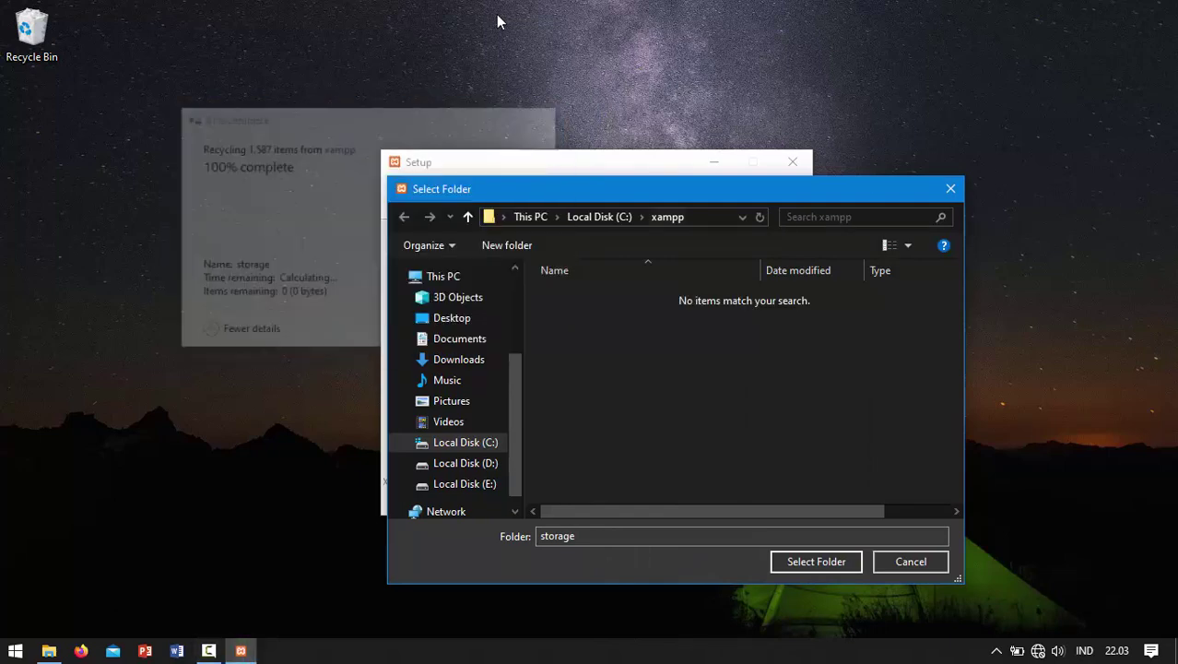
# Step: Go back up to Local Disk (C:) and confirm C:\xampp as the install folder
pyautogui.hotkey('alt', 'Up')
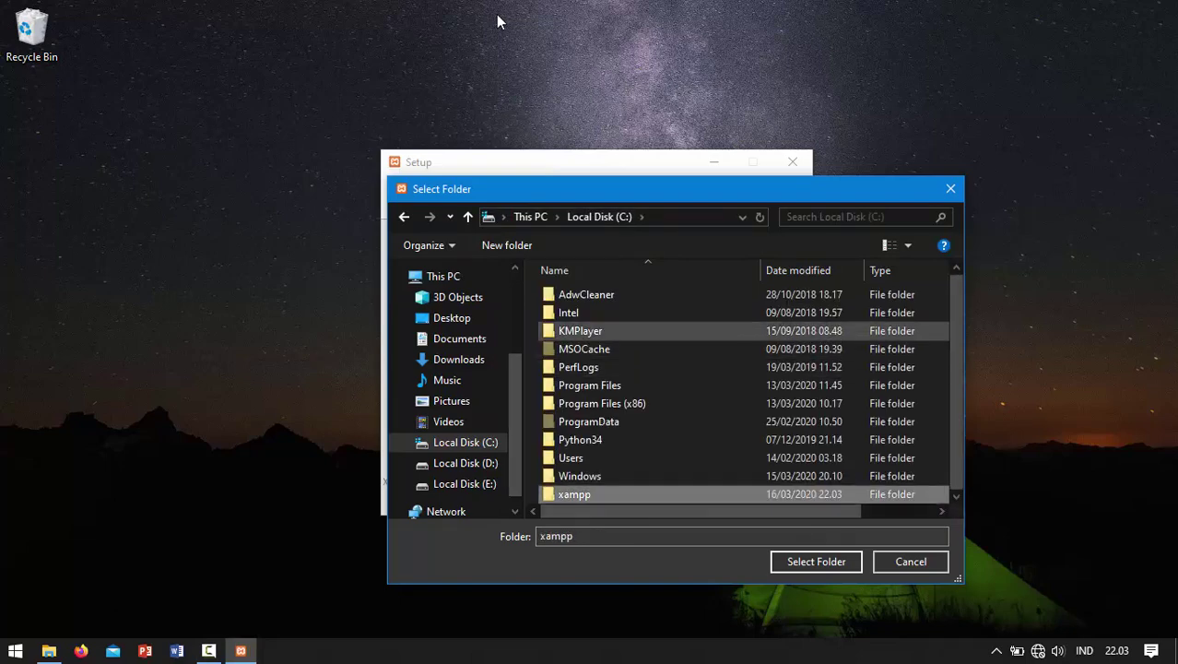
pyautogui.press('Return')
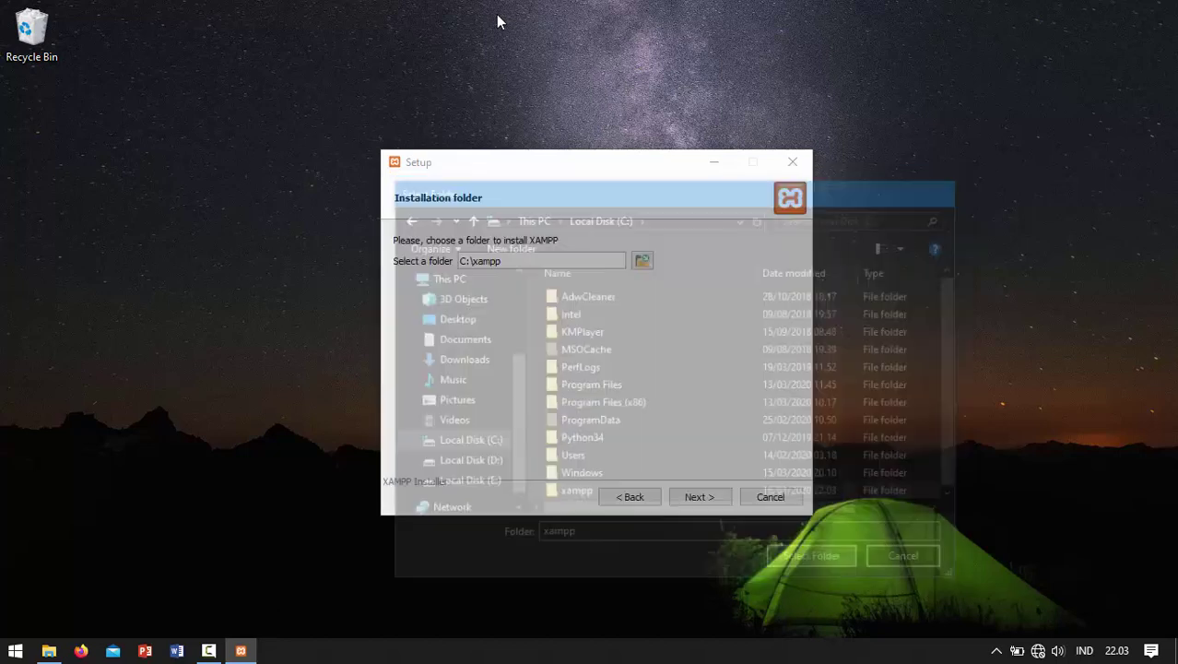
pyautogui.press('Return')
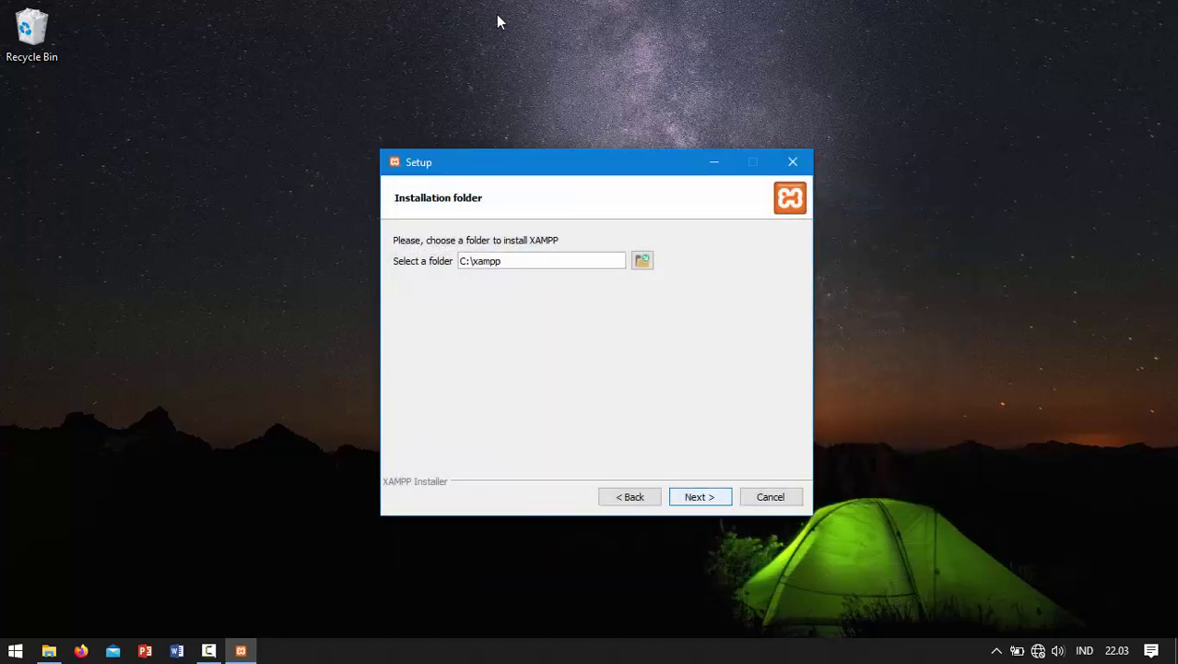
# Step: Pass the Bitnami page and install XAMPP, leaving Start the Control Panel ticked
pyautogui.press('Return')
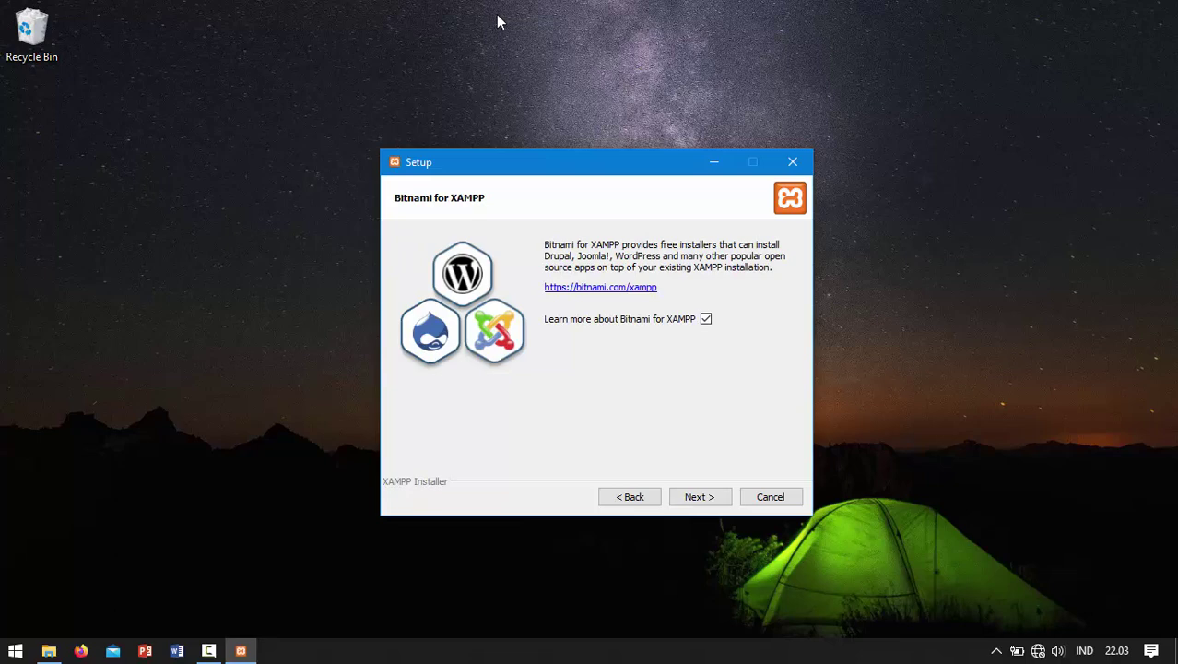
pyautogui.press('Return')
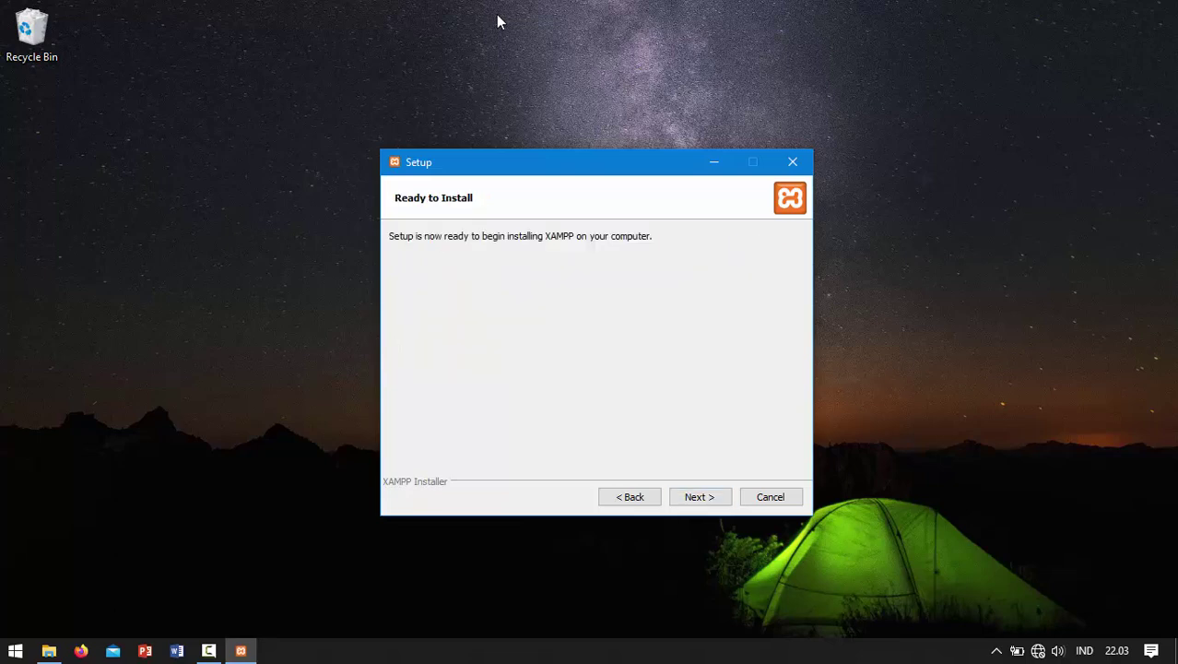
pyautogui.press('Return')
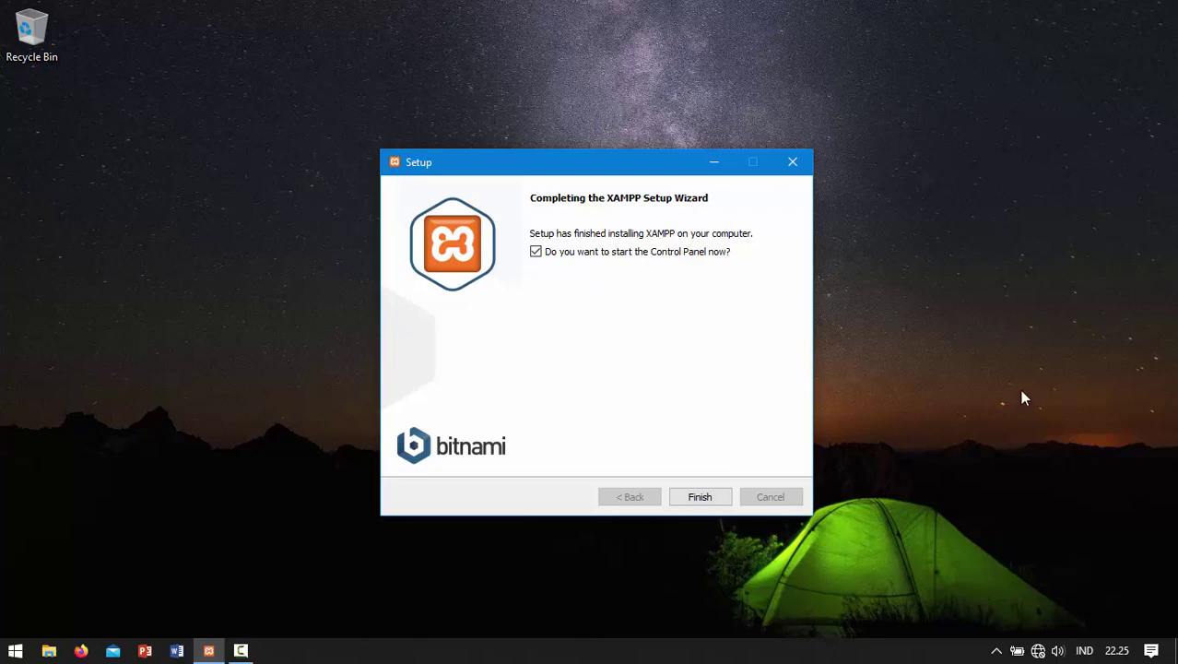
# Step: Finish setup and save English (US flag) as the XAMPP Control Panel language
pyautogui.click(710, 498)
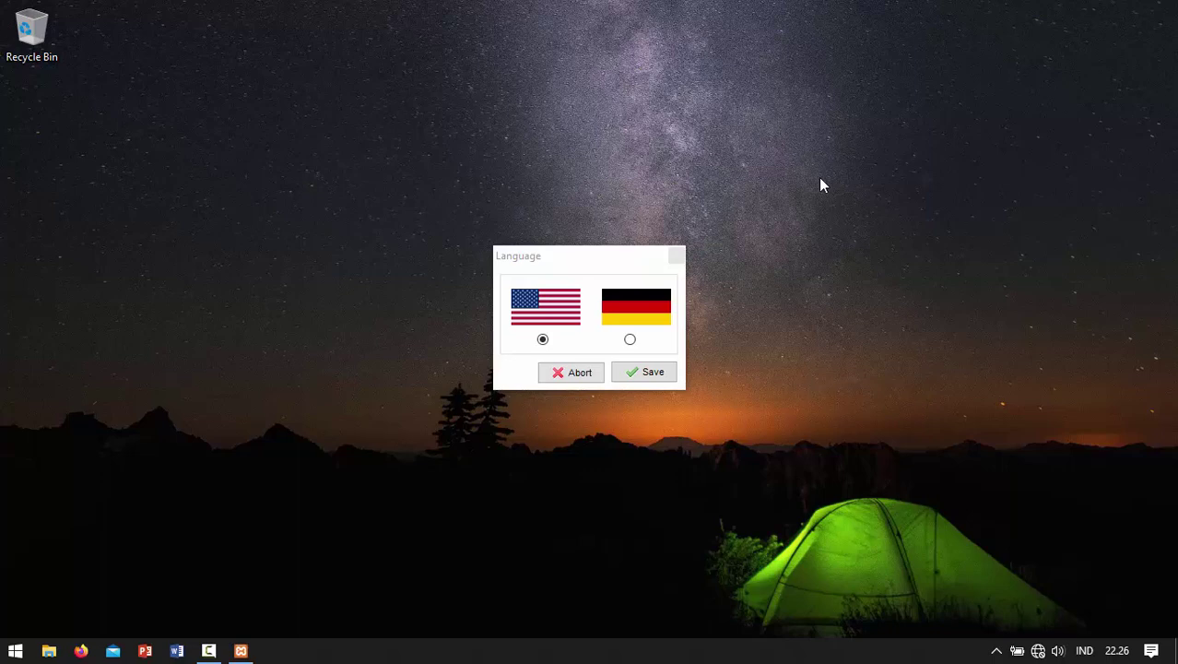
pyautogui.click(569, 257)
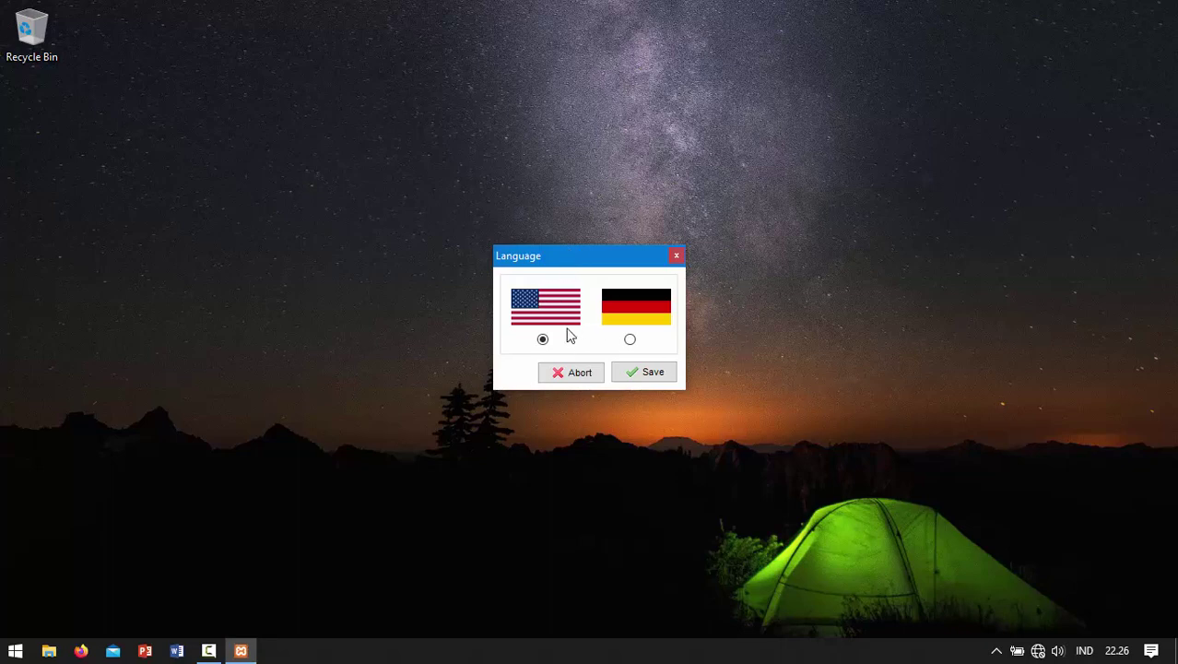
pyautogui.click(632, 374)
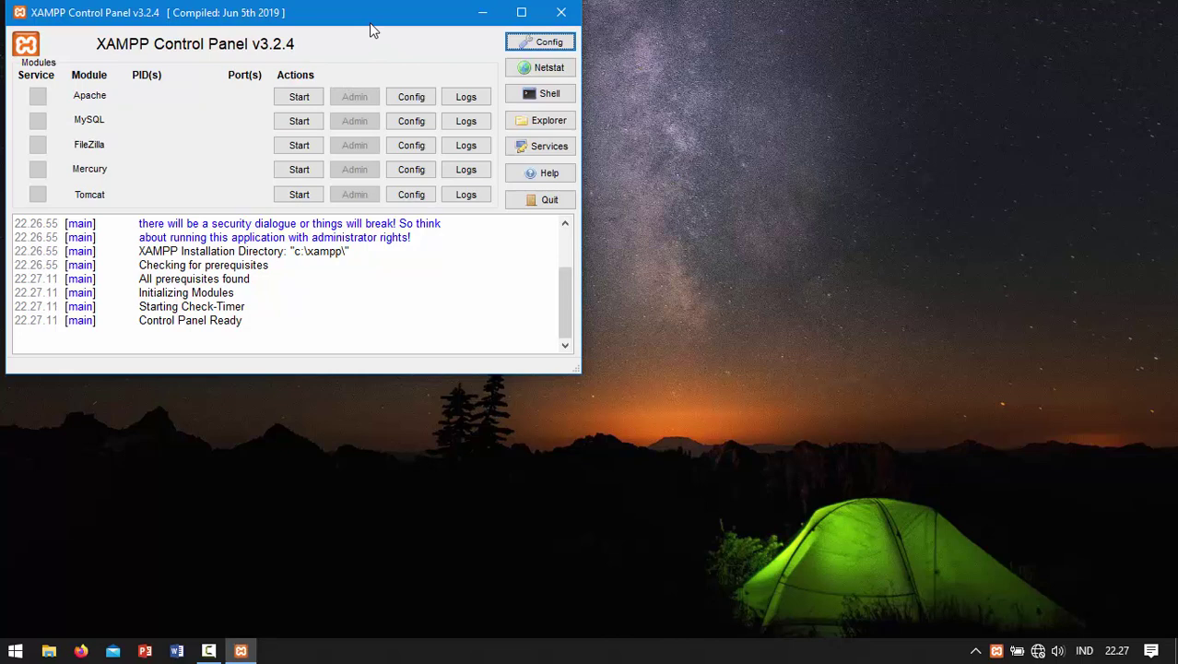
# Step: Start Apache on ports 80 and 443, then minimize the XAMPP Control Panel
pyautogui.click(311, 103)
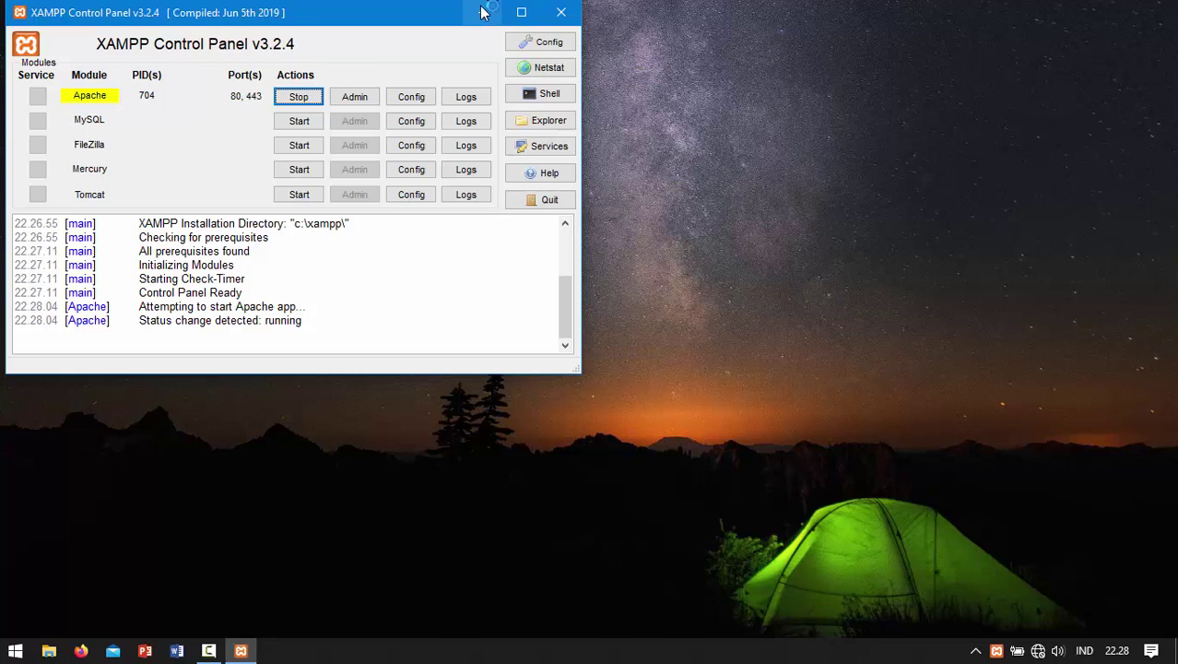
pyautogui.click(480, 14)
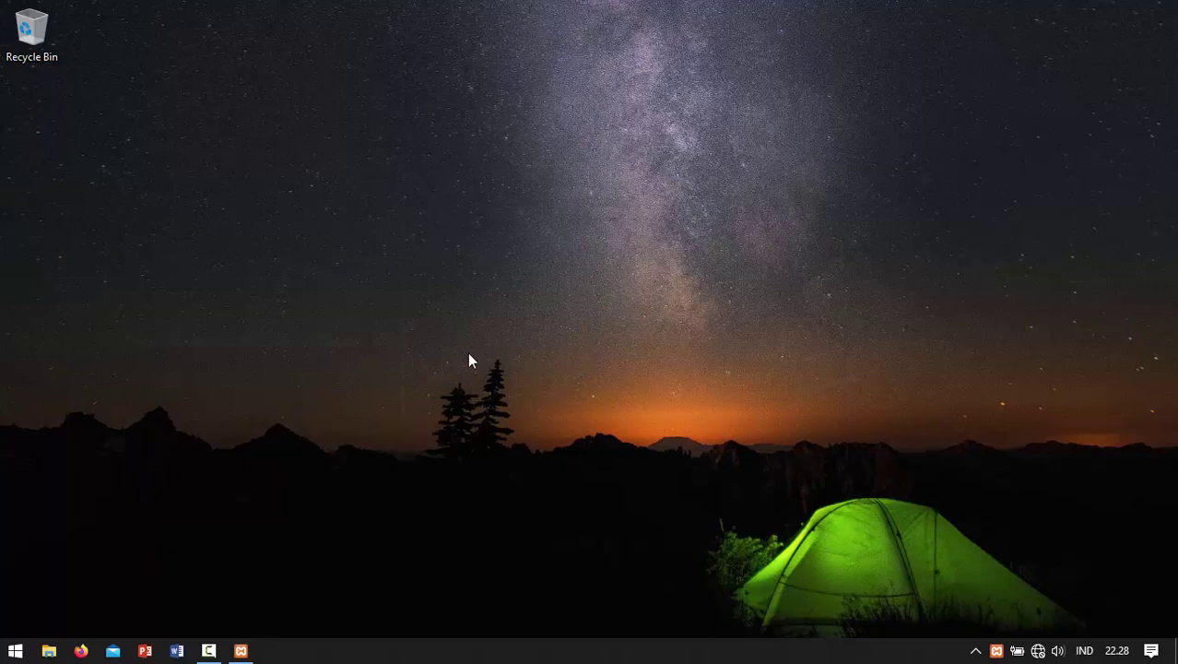
# Step: Open a maximized File Explorer, browse to C:\xampp, and select the htdocs folder
pyautogui.click(50, 651)
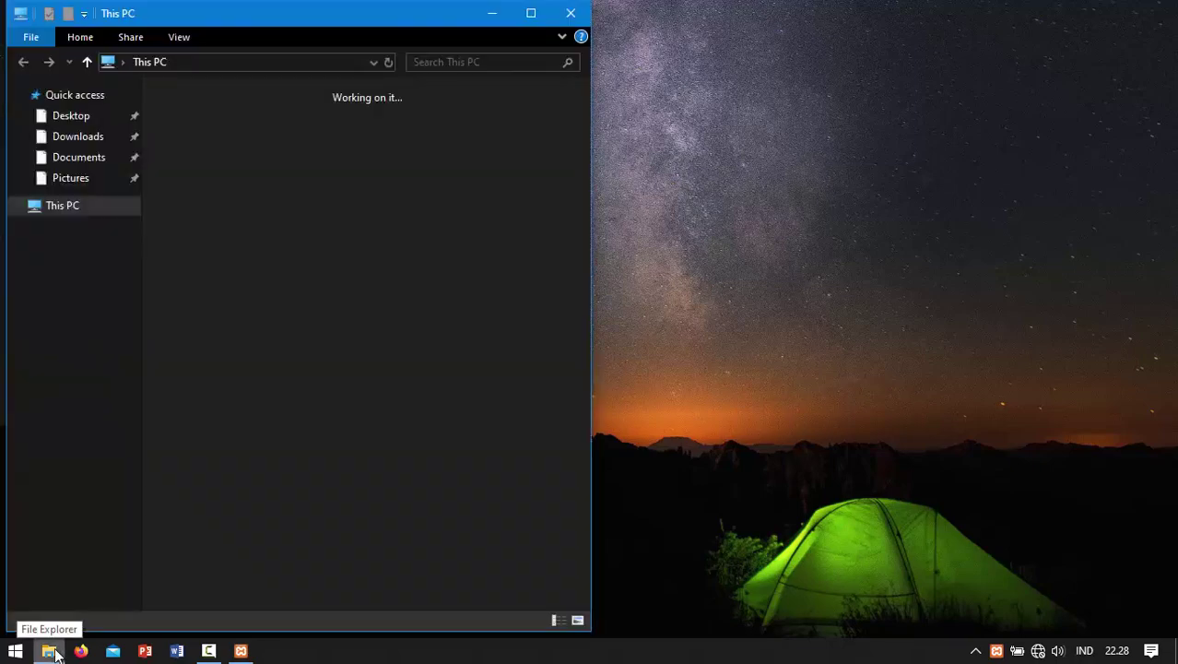
pyautogui.click(531, 13)
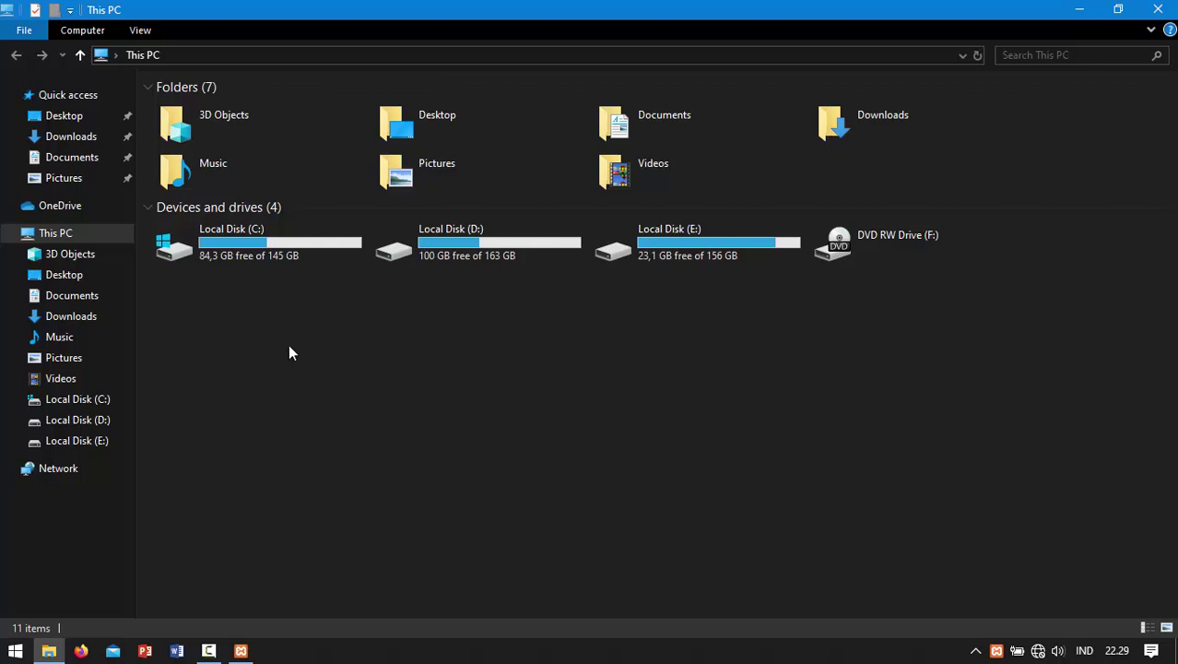
pyautogui.click(273, 251)
pyautogui.doubleClick(270, 242)
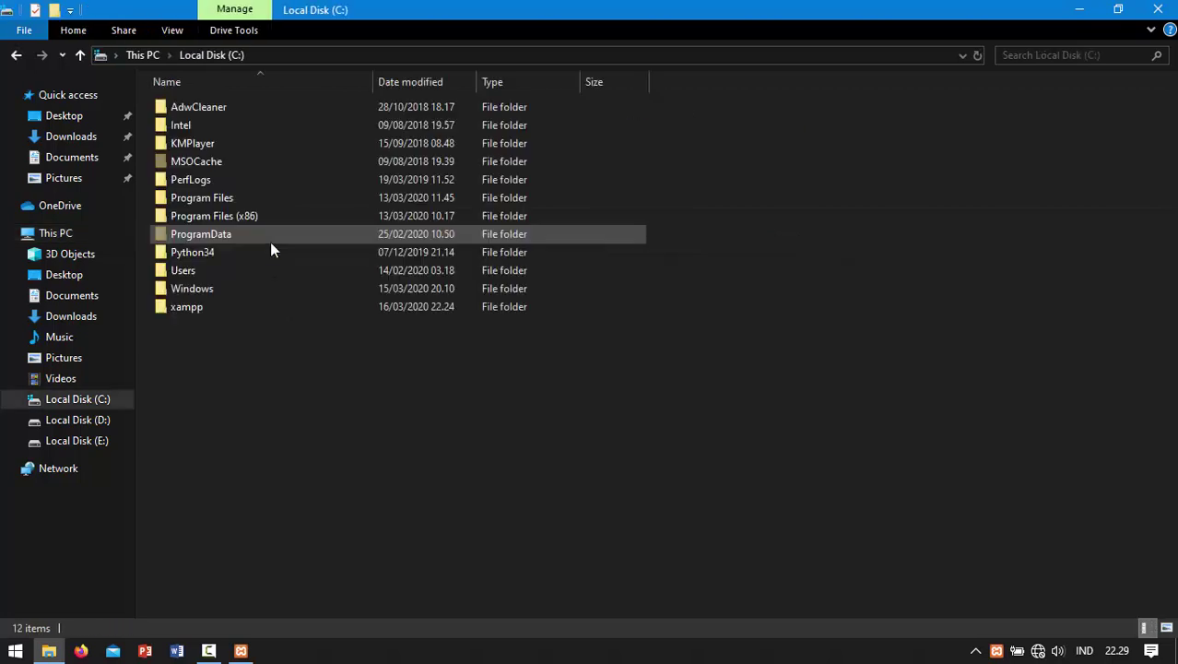
pyautogui.doubleClick(211, 309)
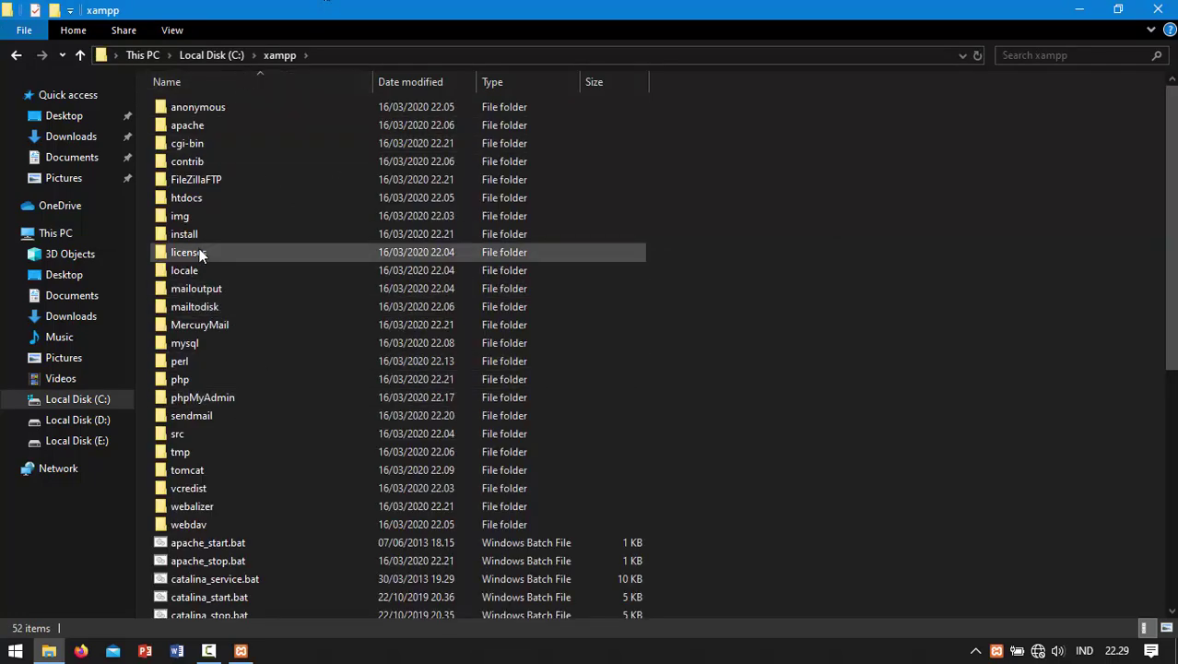
pyautogui.click(217, 198)
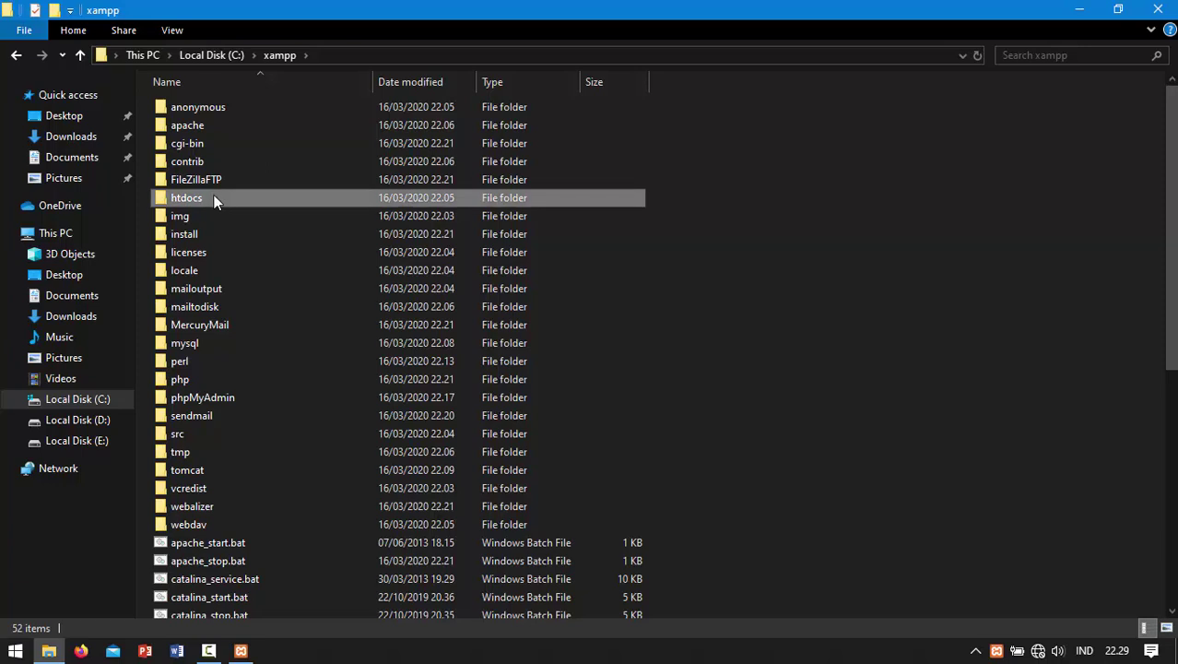
# Step: Inside htdocs, add a new folder named latihan, bringing htdocs to 9 items
pyautogui.doubleClick(199, 201)
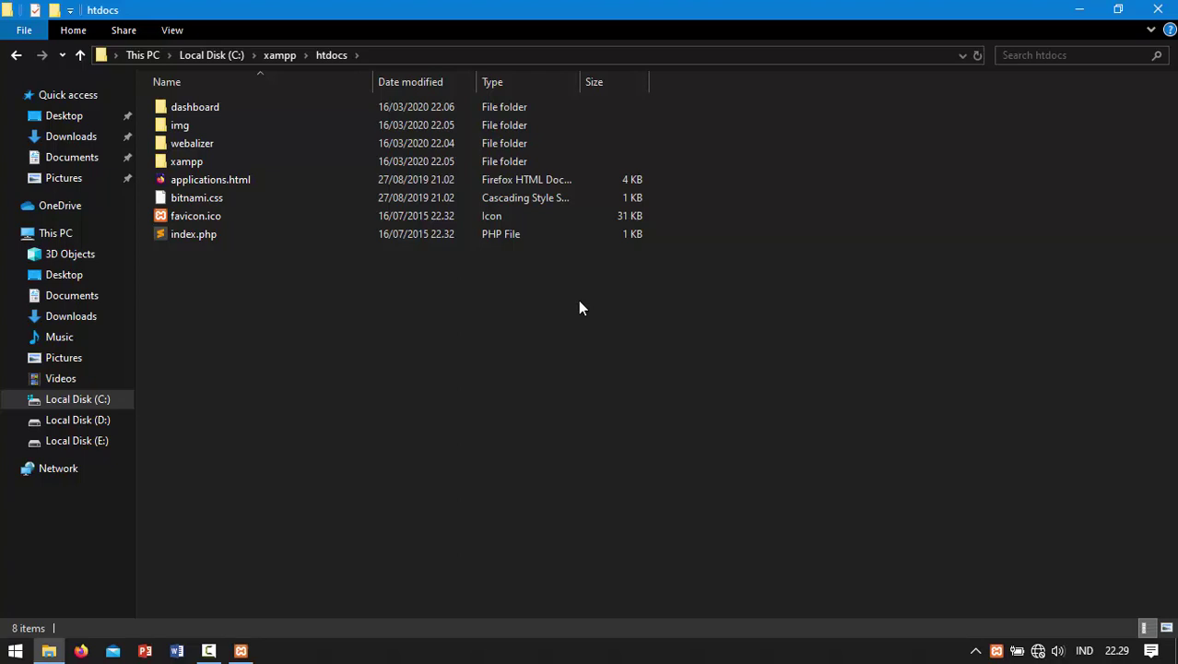
pyautogui.hotkey('ctrl', 'shift', 'n')
pyautogui.press('BackSpace')
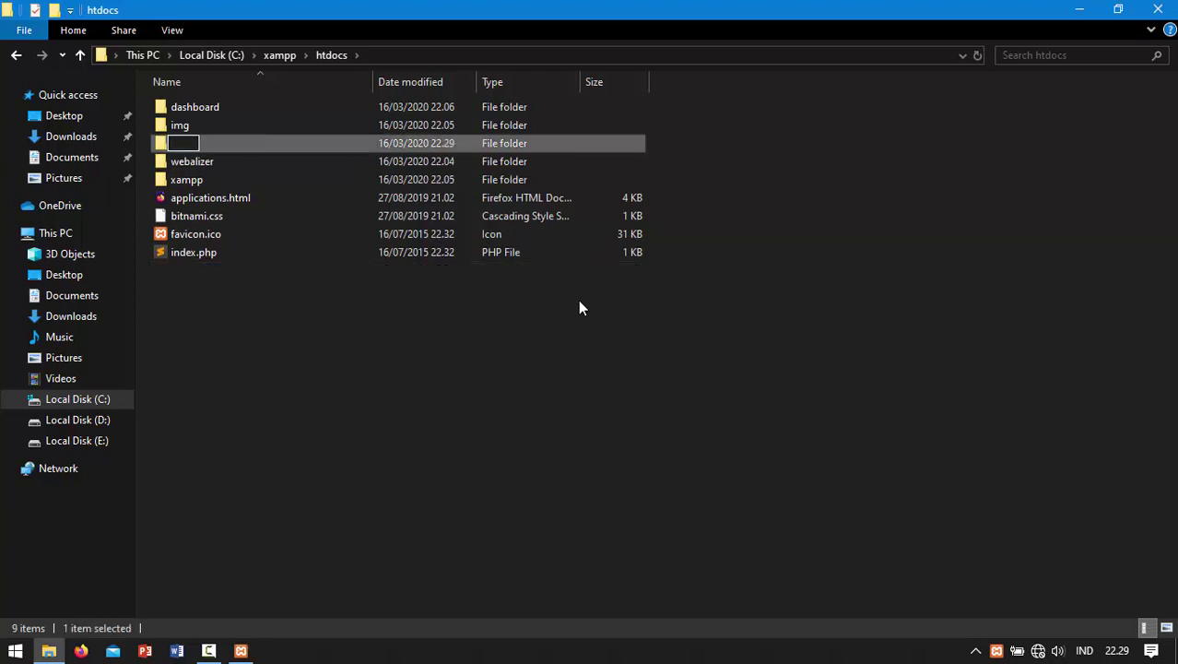
pyautogui.write('latihan')
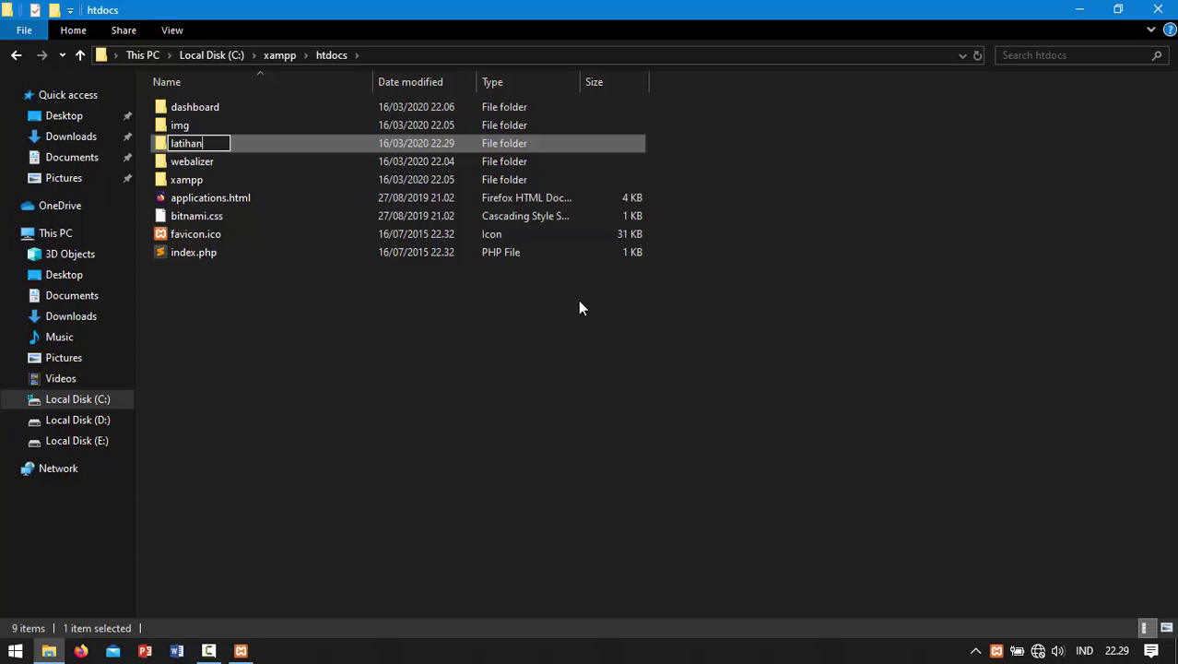
pyautogui.press('Return')
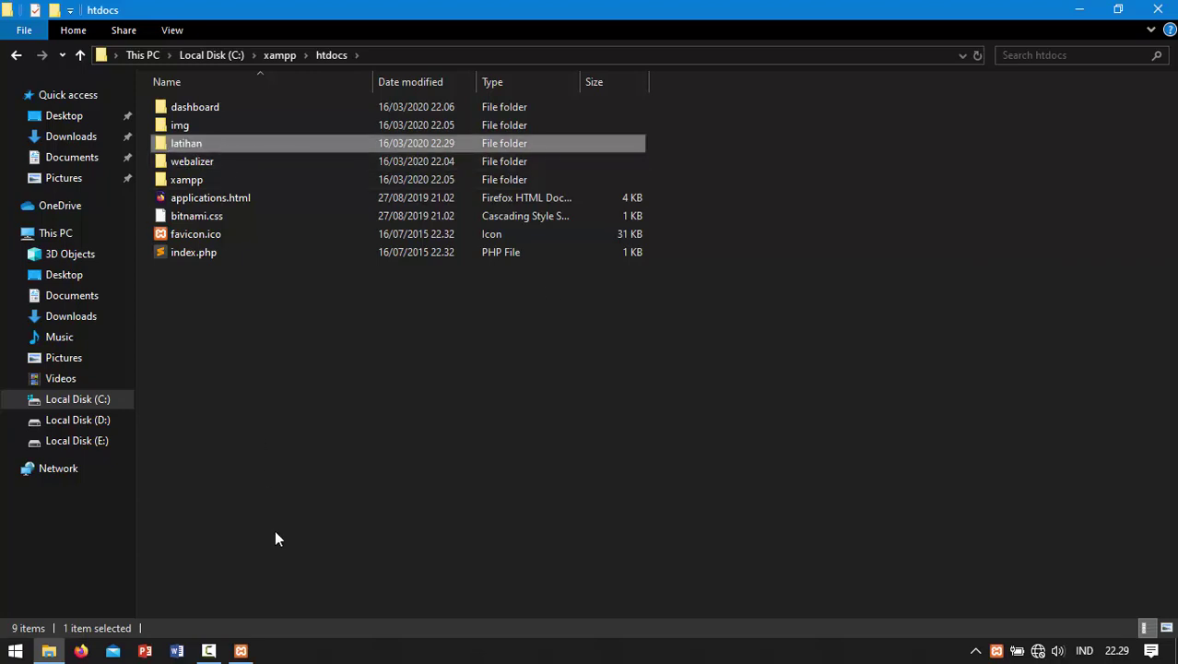
pyautogui.press('super')
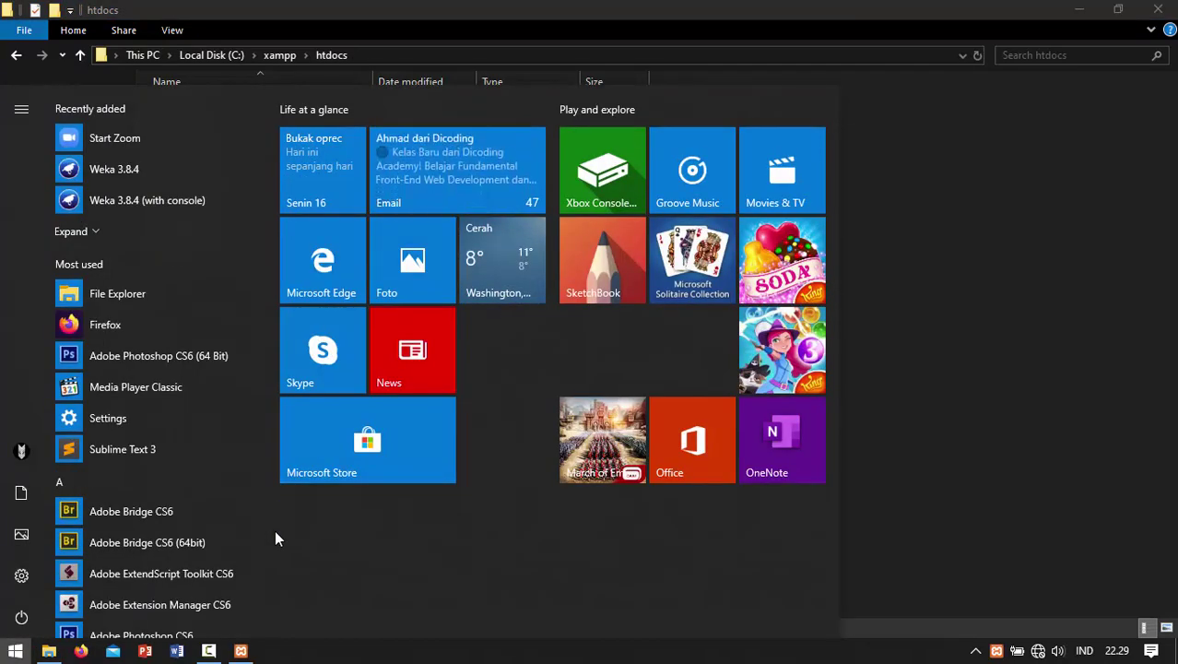
# Step: Search the Start menu for 'sublime' and launch Sublime Text 3
pyautogui.write('sublime')
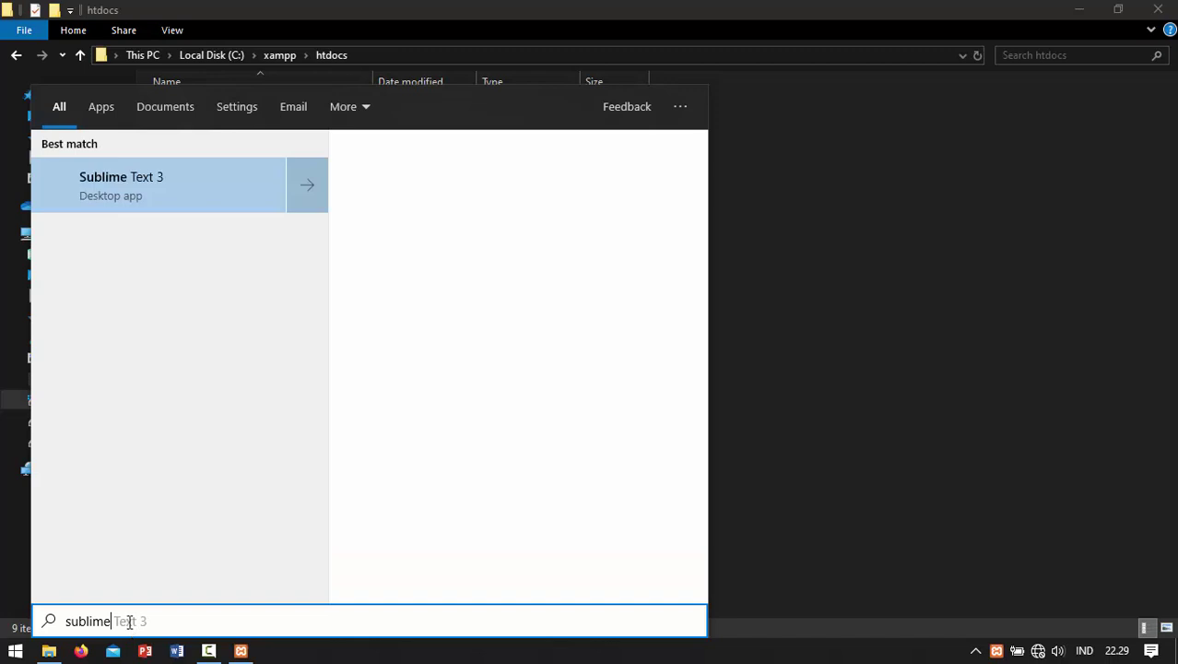
pyautogui.click(136, 194)
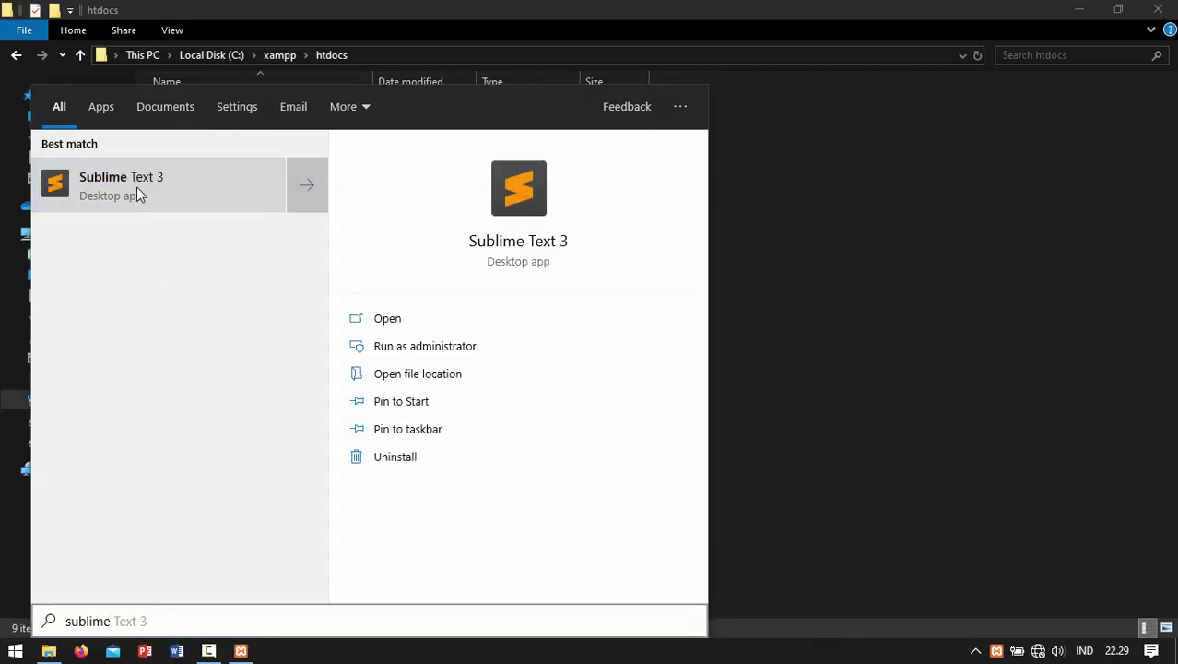
pyautogui.click(159, 208)
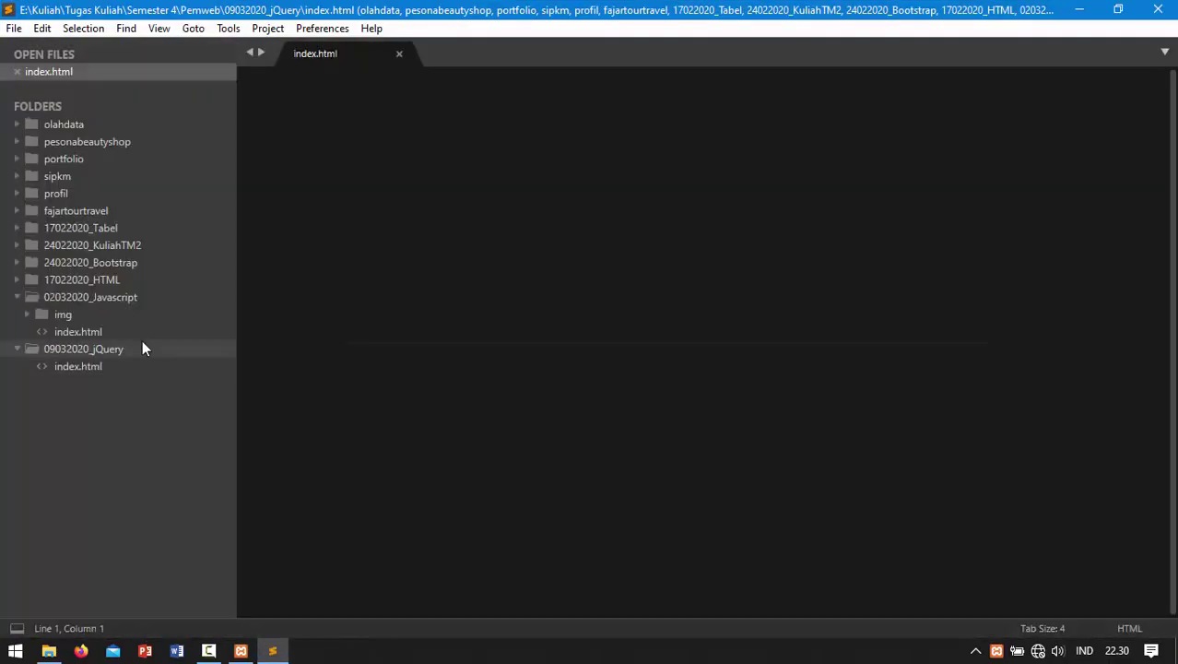
# Step: Collapse the 02032020_Javascript and 09032020_jQuery project folders and close the open index.html
pyautogui.click(15, 297)
pyautogui.click(15, 313)
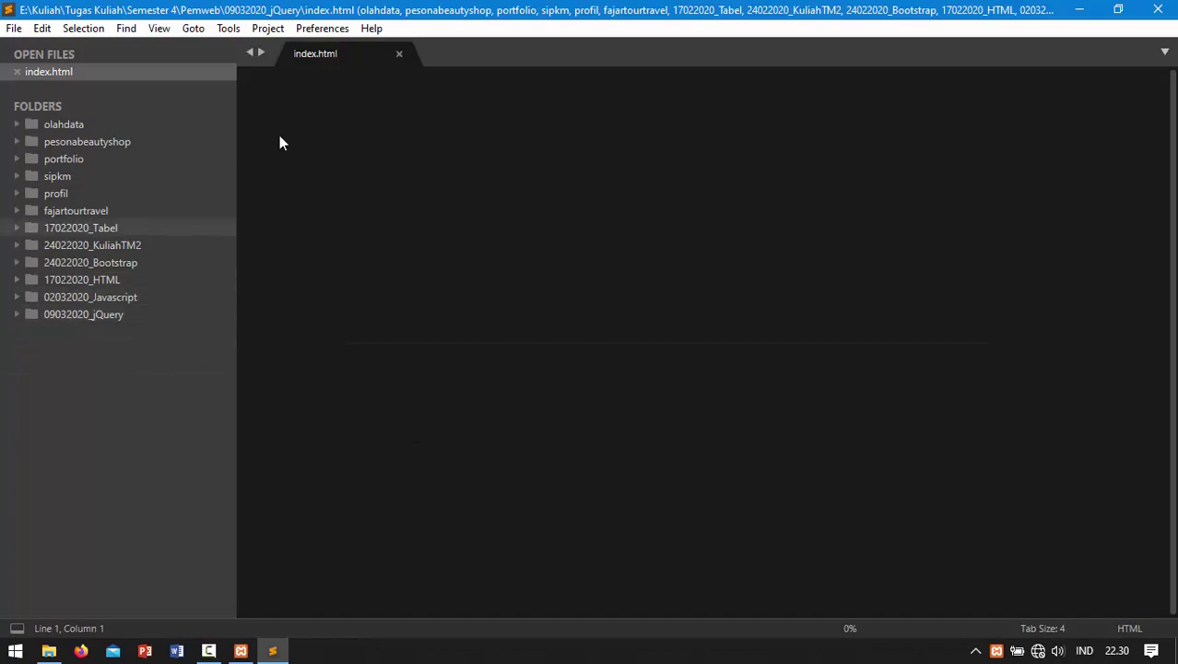
pyautogui.click(398, 56)
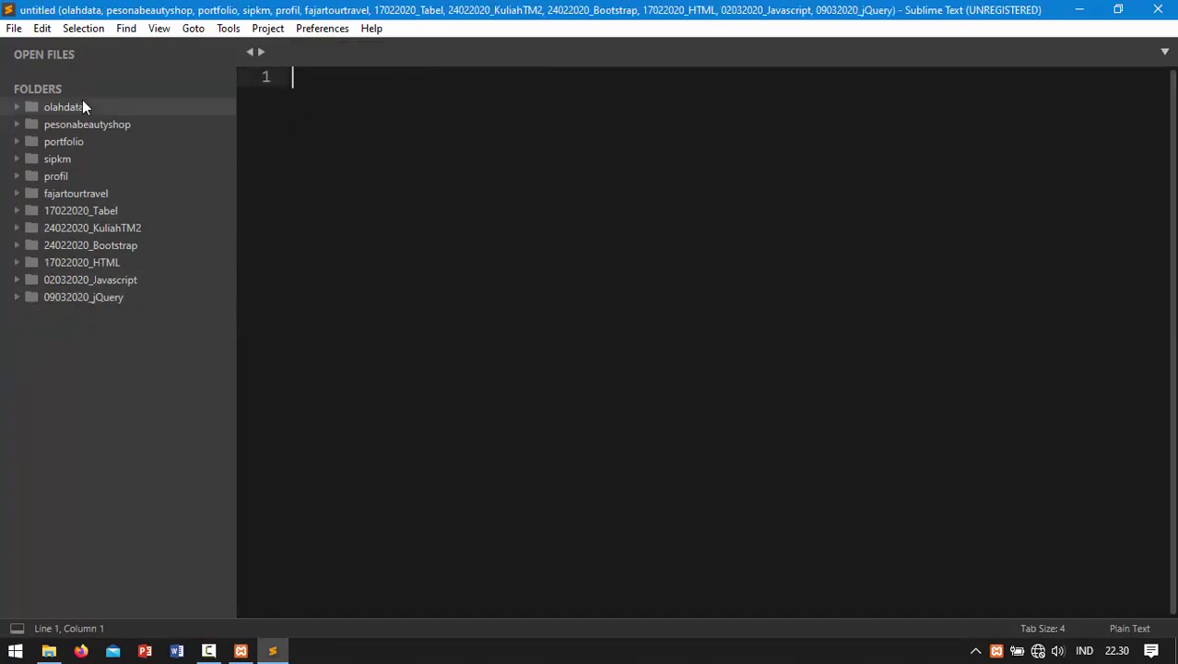
# Step: Drag the latihan folder from htdocs into the sidebar and create a new file in it
pyautogui.click(50, 651)
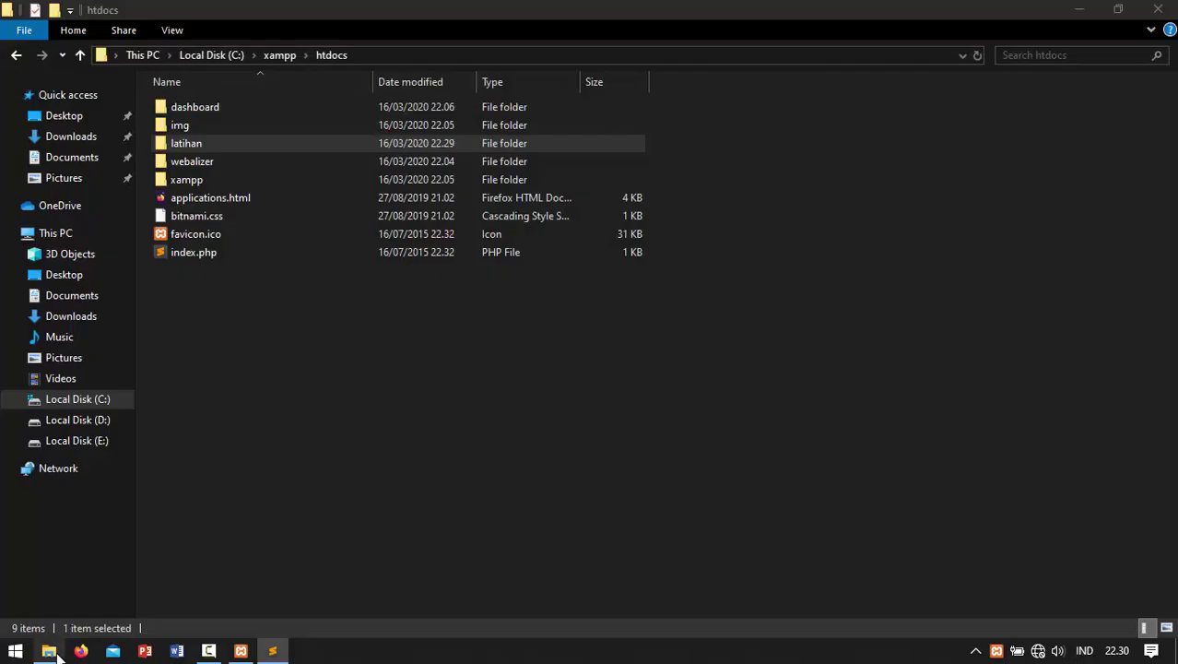
pyautogui.click(309, 262)
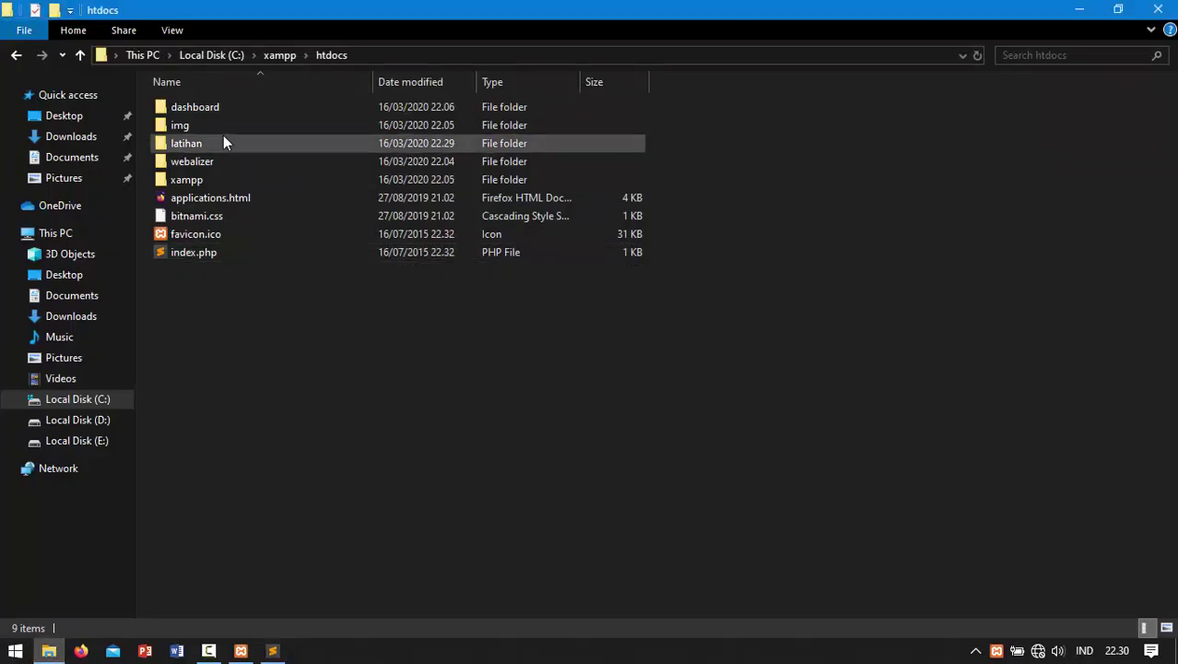
pyautogui.moveTo(223, 134); pyautogui.dragTo(43, 369)
pyautogui.click(46, 319)
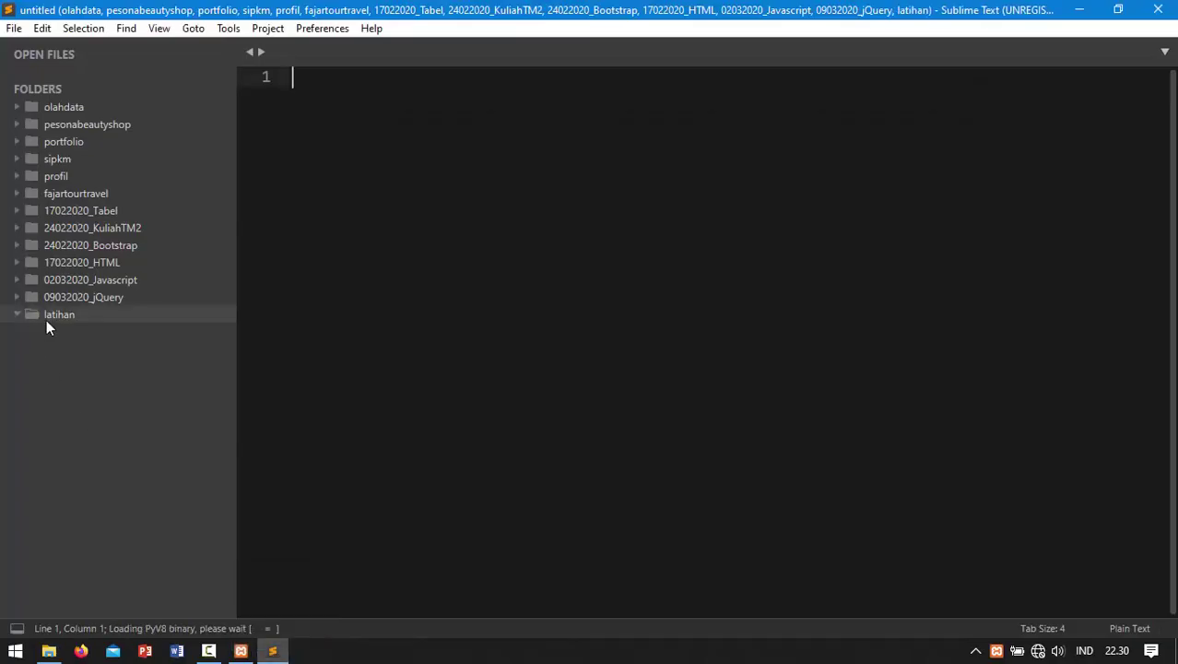
pyautogui.rightClick(47, 321)
pyautogui.click(74, 332)
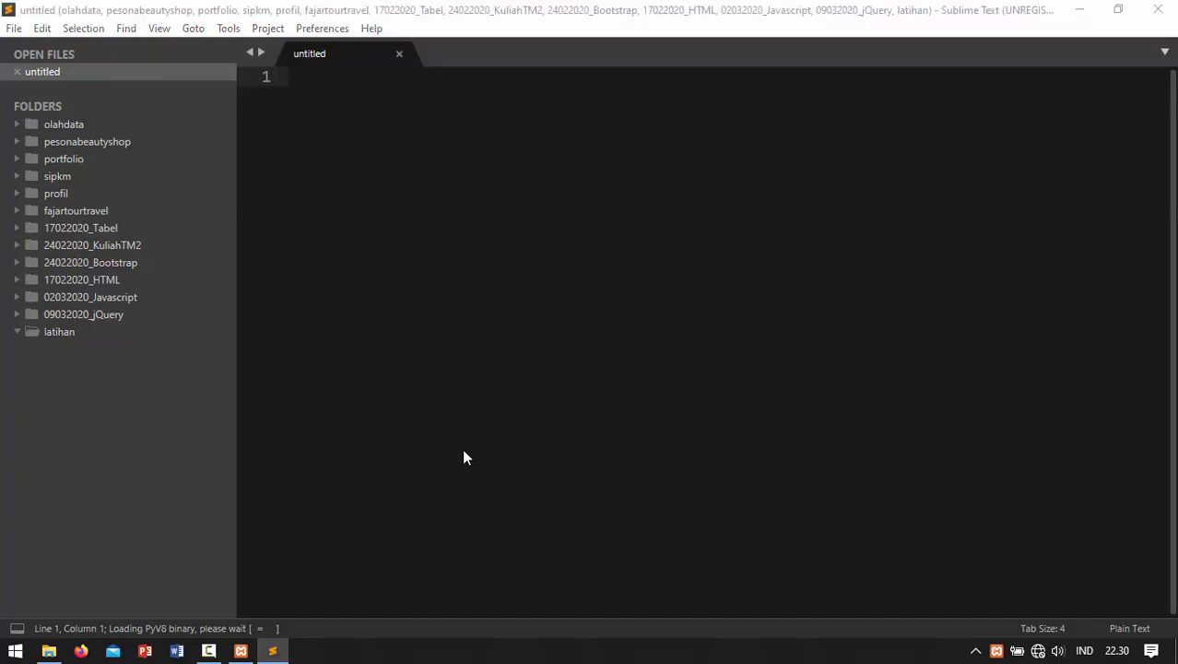
# Step: Save the untitled file as index.html in C:\xampp\htdocs\latihan
pyautogui.hotkey('ctrl', 's')
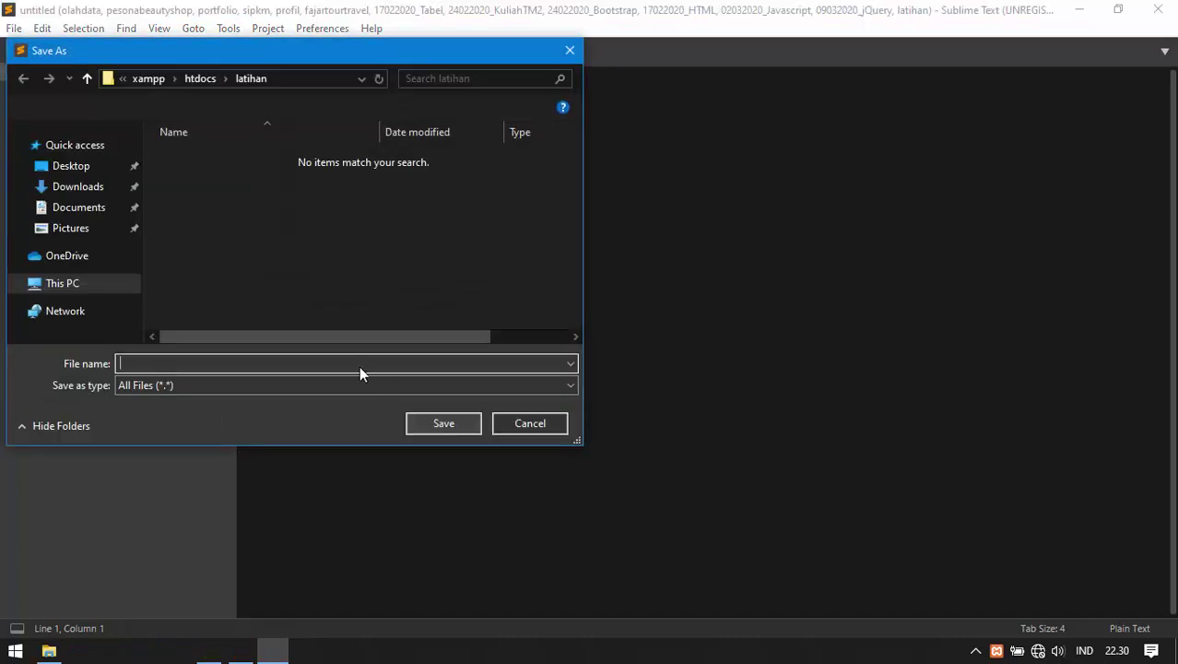
pyautogui.write('index')
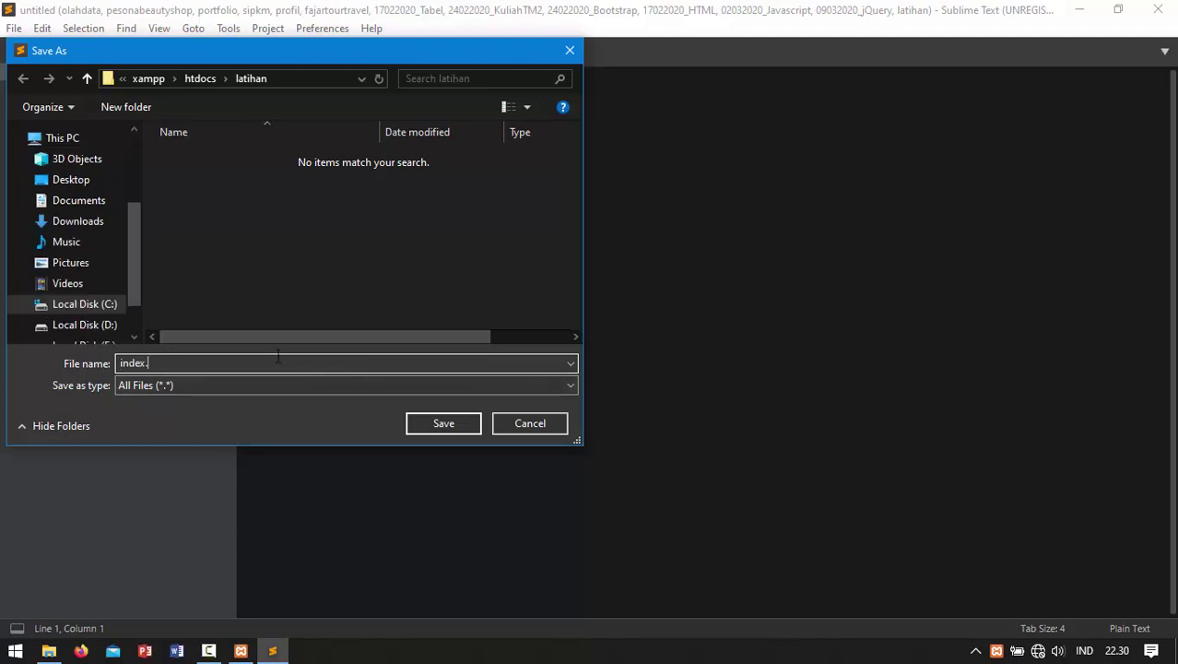
pyautogui.write('.html')
pyautogui.click(444, 423)
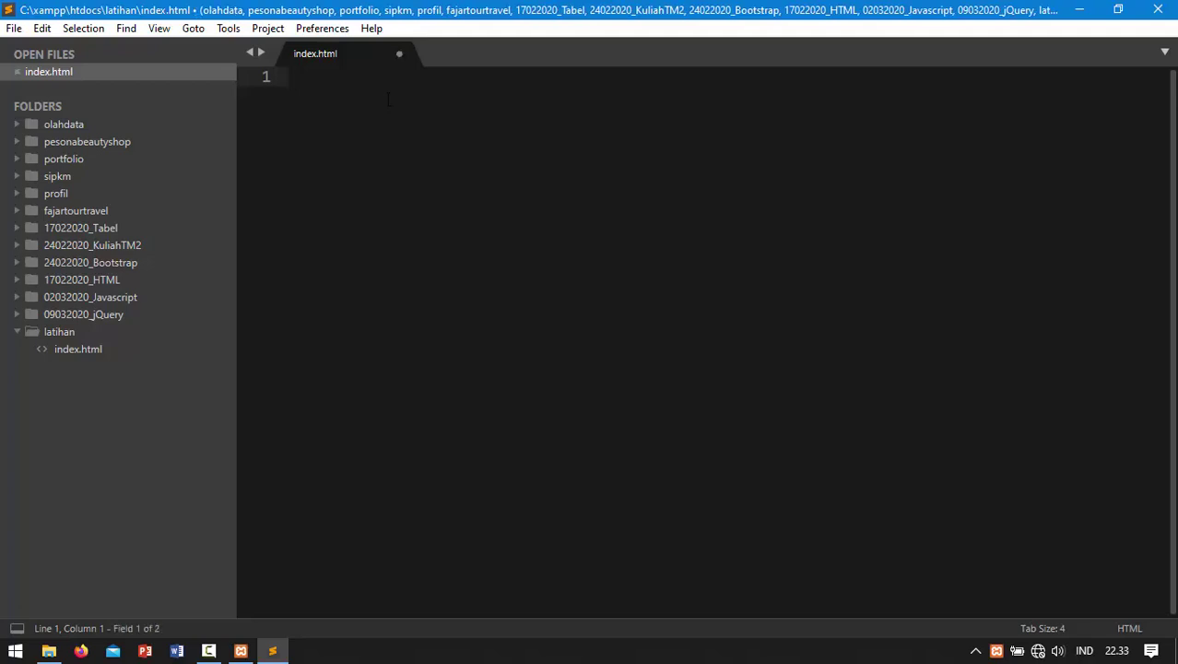
# Step: Expand the Emmet '!' abbreviation on line 1 into an HTML5 skeleton titled Document
pyautogui.write('!')
pyautogui.press('Escape')
pyautogui.press('Tab')
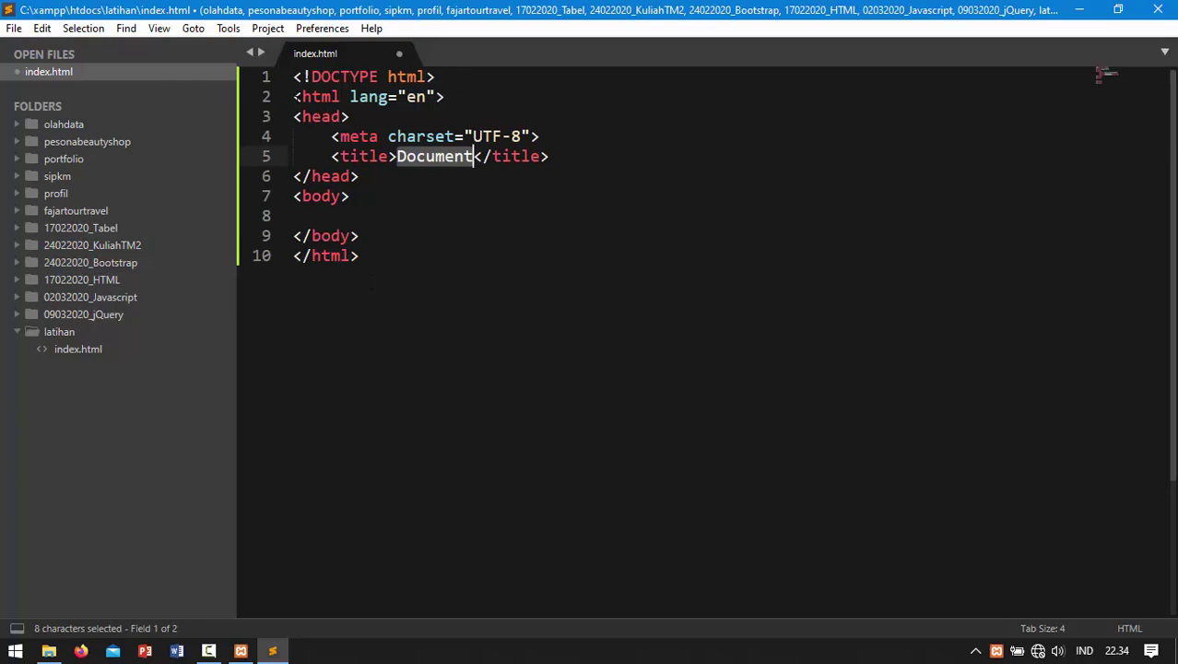
pyautogui.click(295, 97)
pyautogui.hotkey('shift', 'Right')
pyautogui.hotkey('shift', 'Right')
pyautogui.hotkey('shift', 'Right')
pyautogui.hotkey('shift', 'Right')
pyautogui.hotkey('shift', 'Right')
pyautogui.hotkey('shift', 'Right')
pyautogui.hotkey('shift', 'Right')
pyautogui.hotkey('shift', 'Right')
pyautogui.hotkey('shift', 'Right')
pyautogui.hotkey('shift', 'Right')
pyautogui.hotkey('shift', 'Right')
pyautogui.hotkey('shift', 'Right')
pyautogui.hotkey('shift', 'Right')
pyautogui.hotkey('shift', 'Right')
pyautogui.hotkey('shift', 'Right')
pyautogui.hotkey('shift', 'Right')
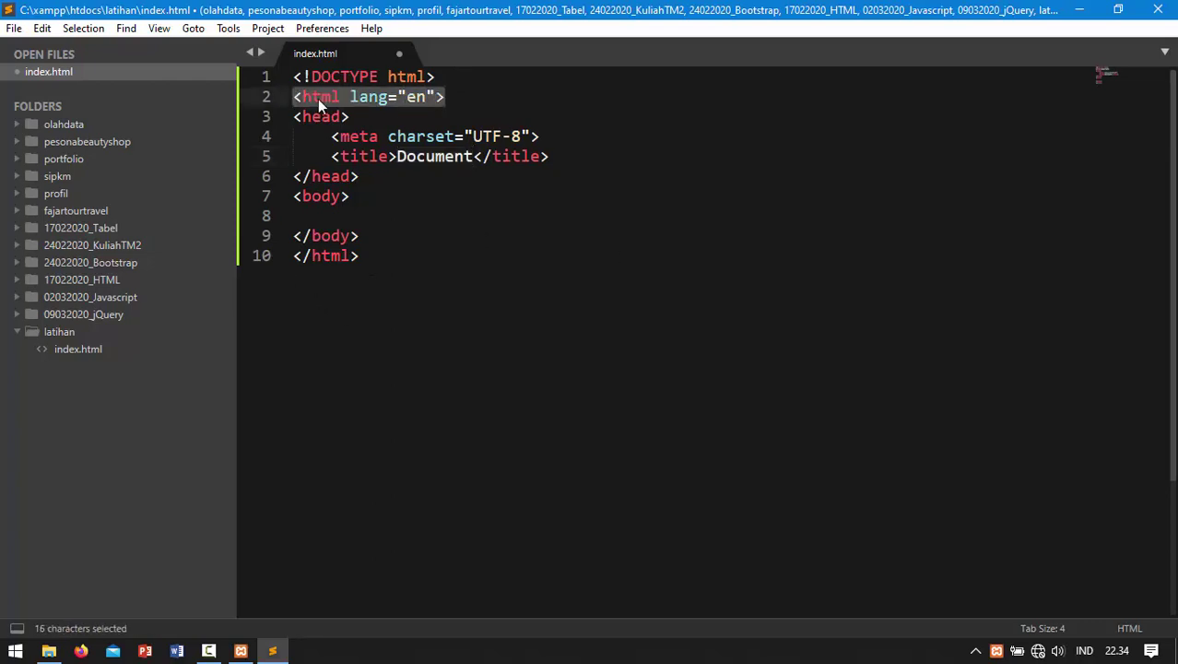
pyautogui.click(295, 116)
pyautogui.hotkey('shift', 'Right')
pyautogui.hotkey('shift', 'Right')
pyautogui.hotkey('shift', 'Right')
pyautogui.hotkey('shift', 'Right')
pyautogui.hotkey('shift', 'Right')
pyautogui.hotkey('shift', 'Right')
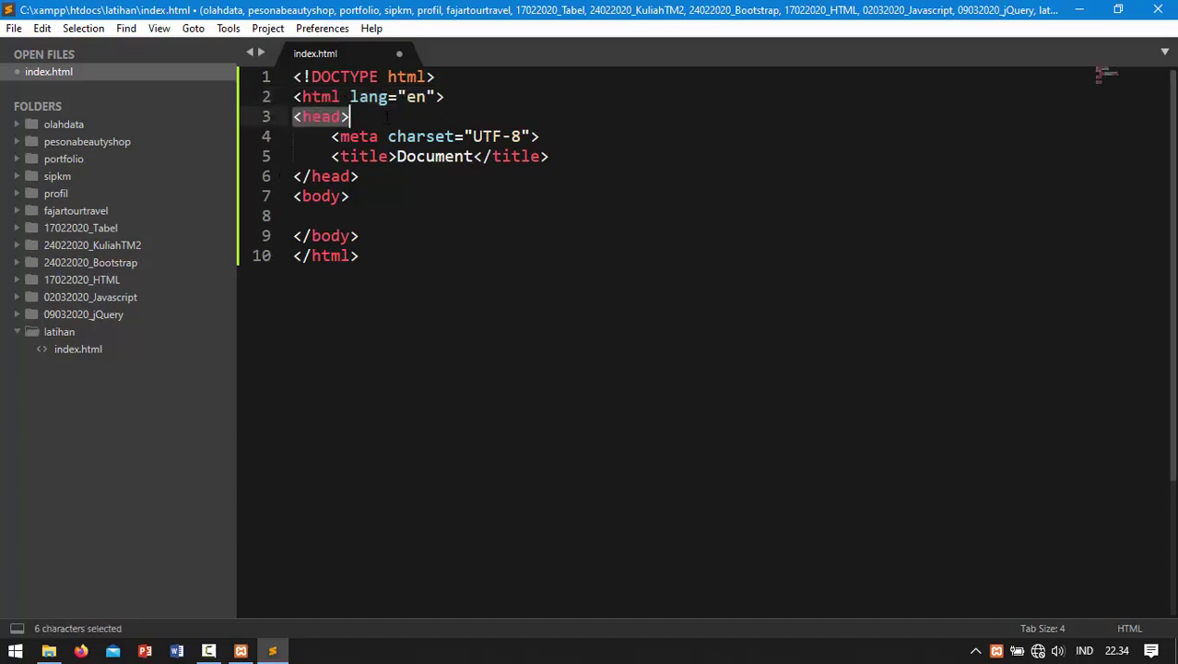
pyautogui.moveTo(295, 197); pyautogui.dragTo(367, 201)
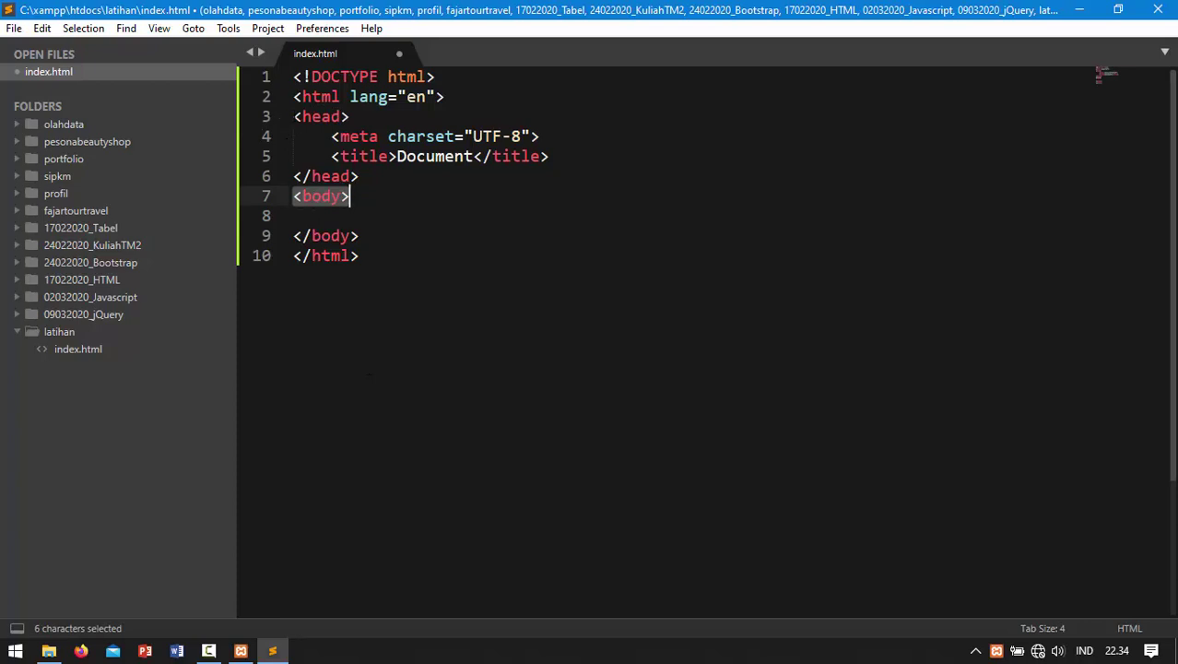
pyautogui.moveTo(293, 116); pyautogui.dragTo(350, 118)
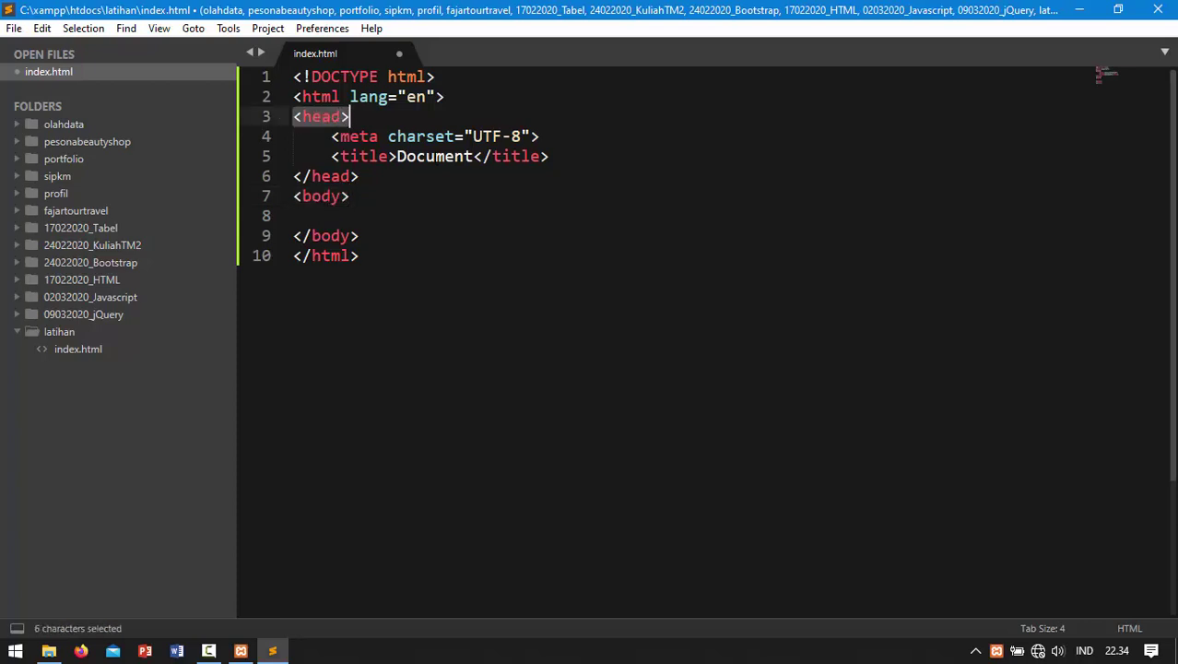
pyautogui.click(332, 137)
pyautogui.moveTo(332, 136); pyautogui.dragTo(411, 161)
pyautogui.click(400, 175)
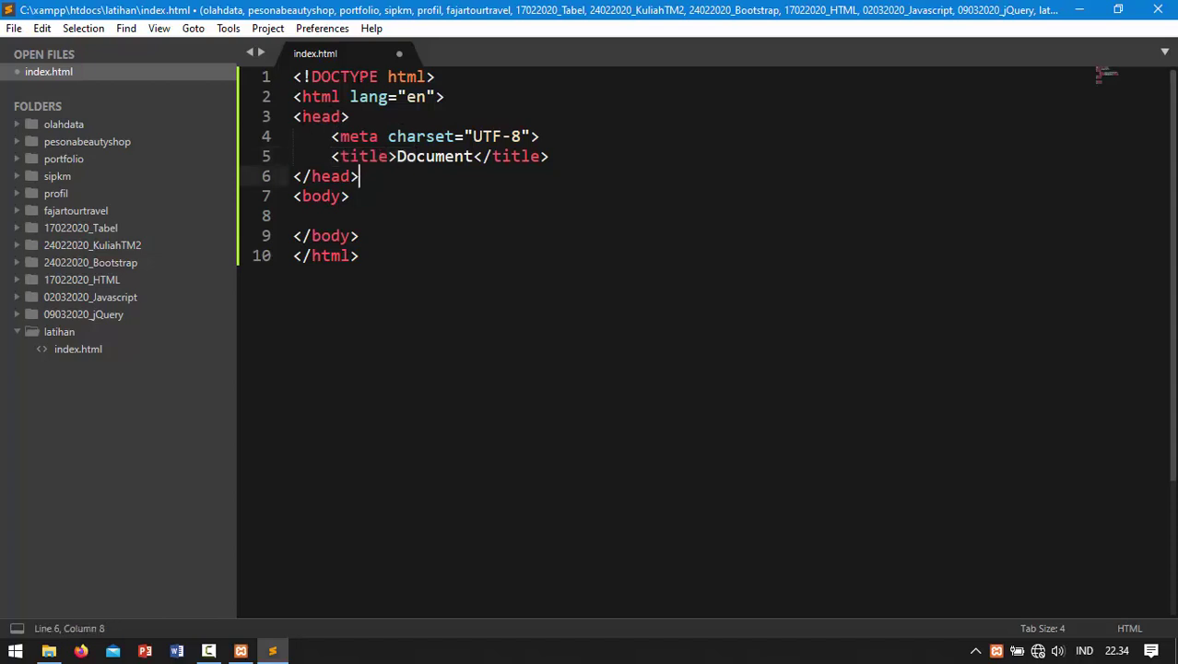
pyautogui.moveTo(293, 116); pyautogui.dragTo(349, 117)
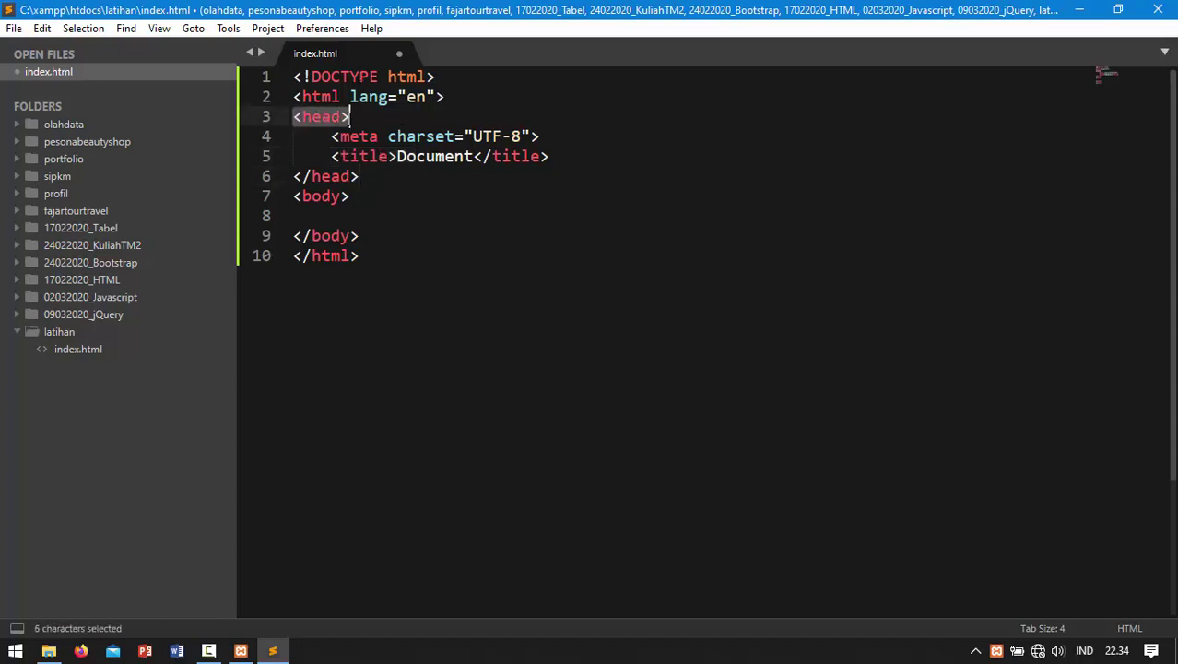
pyautogui.moveTo(359, 176); pyautogui.dragTo(293, 175)
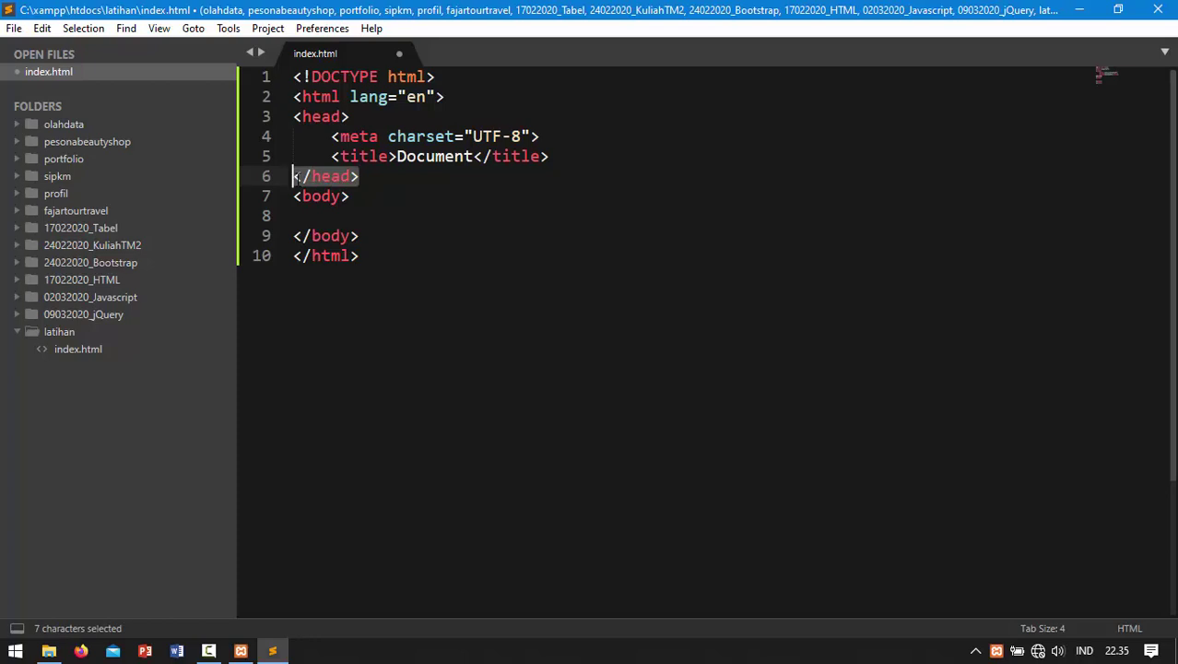
pyautogui.click(358, 179)
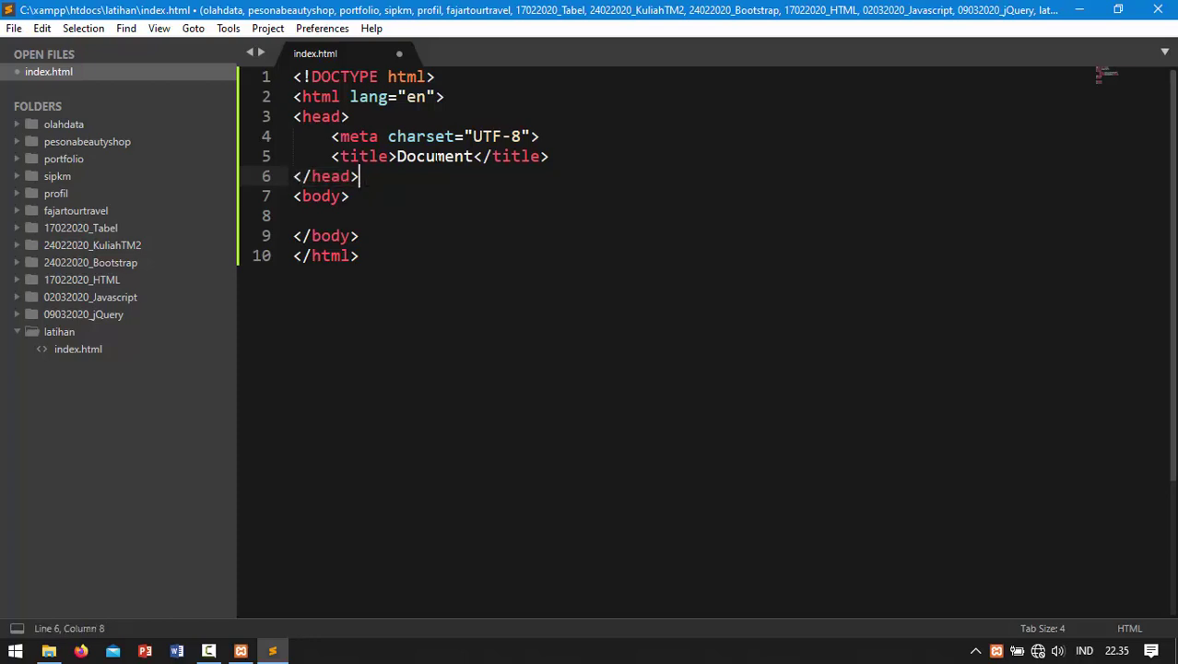
pyautogui.click(435, 156)
pyautogui.moveTo(331, 156); pyautogui.dragTo(397, 156)
pyautogui.click(406, 156)
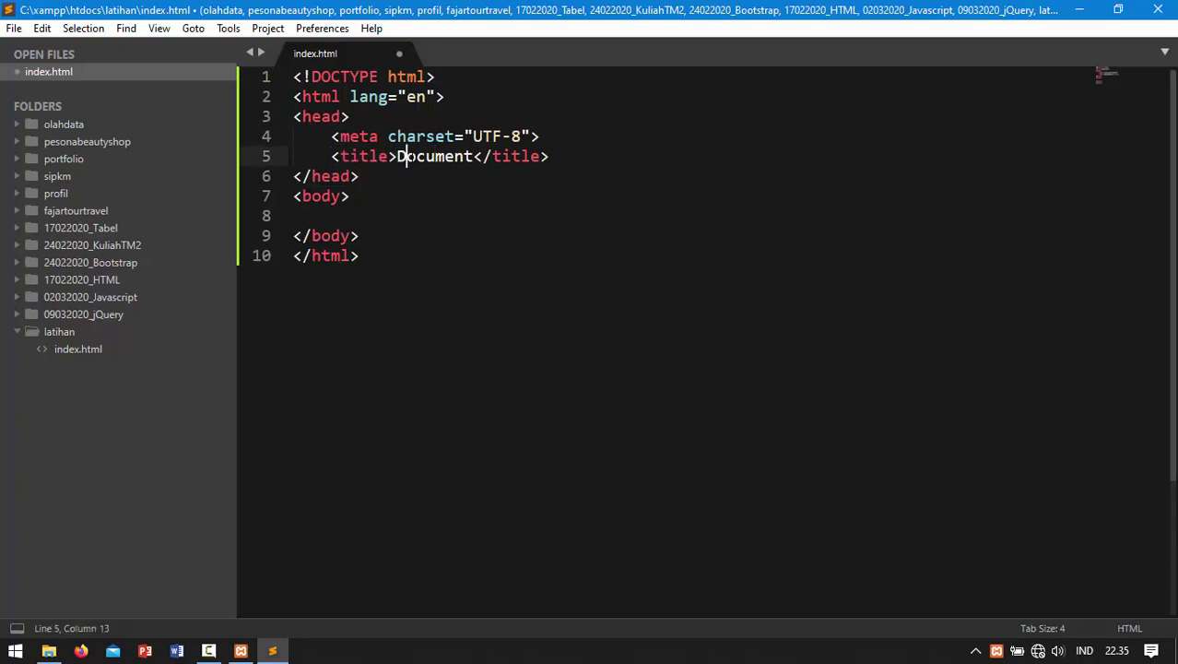
pyautogui.click(397, 156)
pyautogui.moveTo(398, 156); pyautogui.dragTo(474, 156)
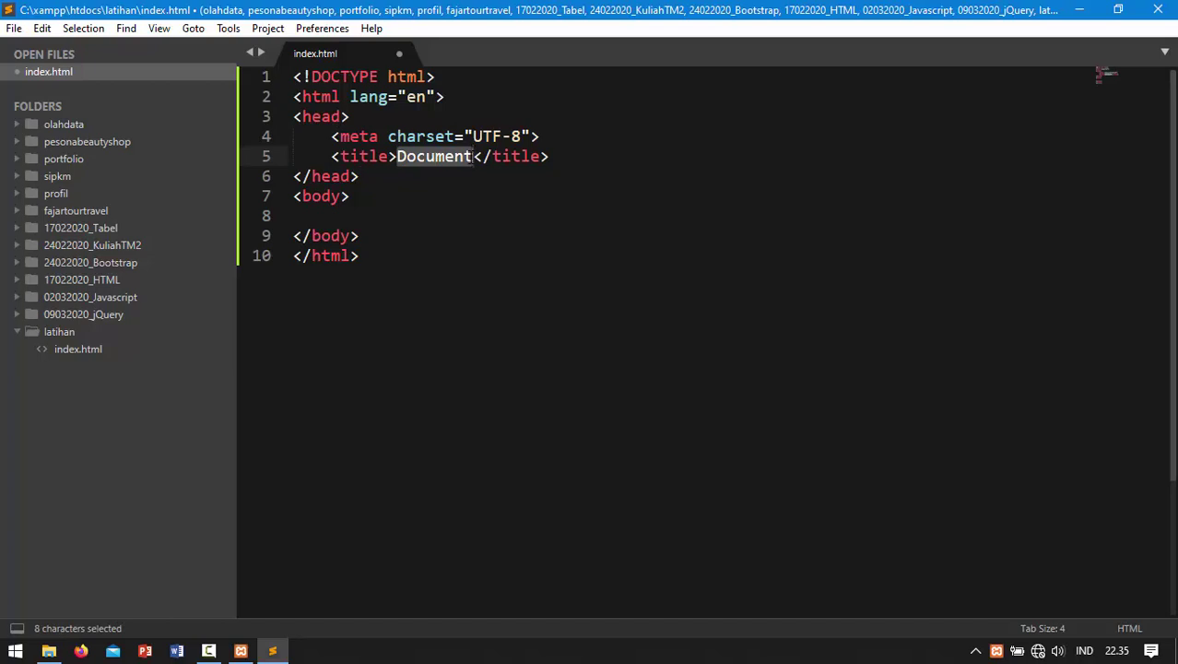
# Step: Change the page title from Document to 'Latihan 1'
pyautogui.press('BackSpace')
pyautogui.write('Lat')
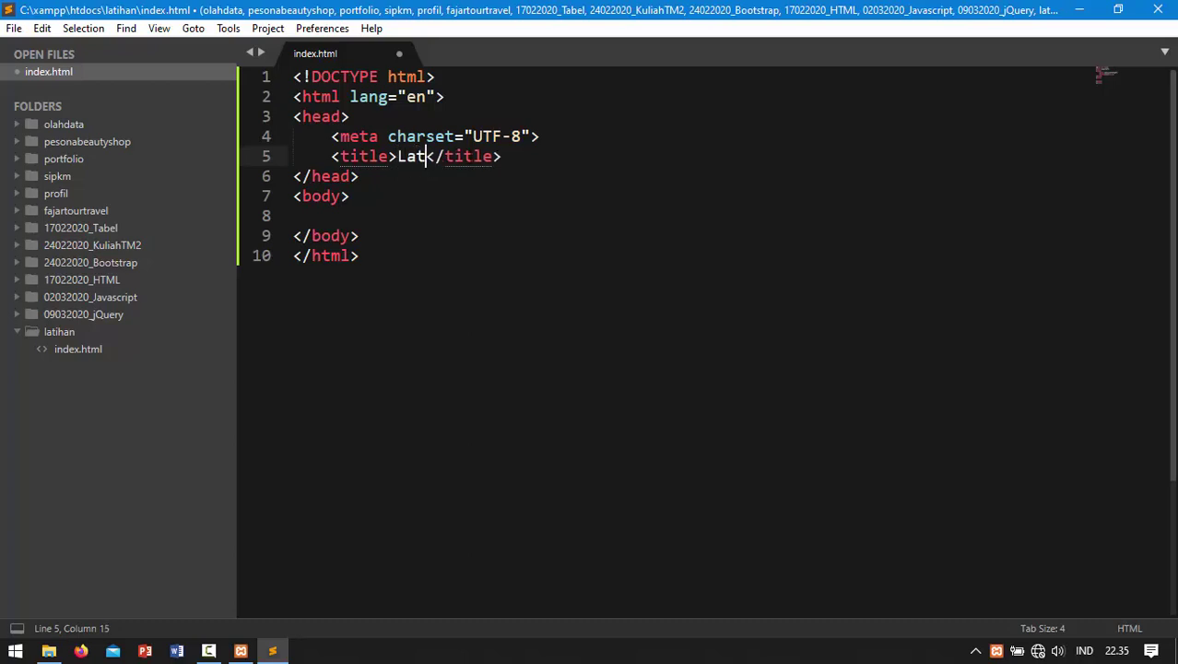
pyautogui.write('iahn')
pyautogui.press('BackSpace')
pyautogui.press('BackSpace')
pyautogui.press('BackSpace')
pyautogui.write('han 1')
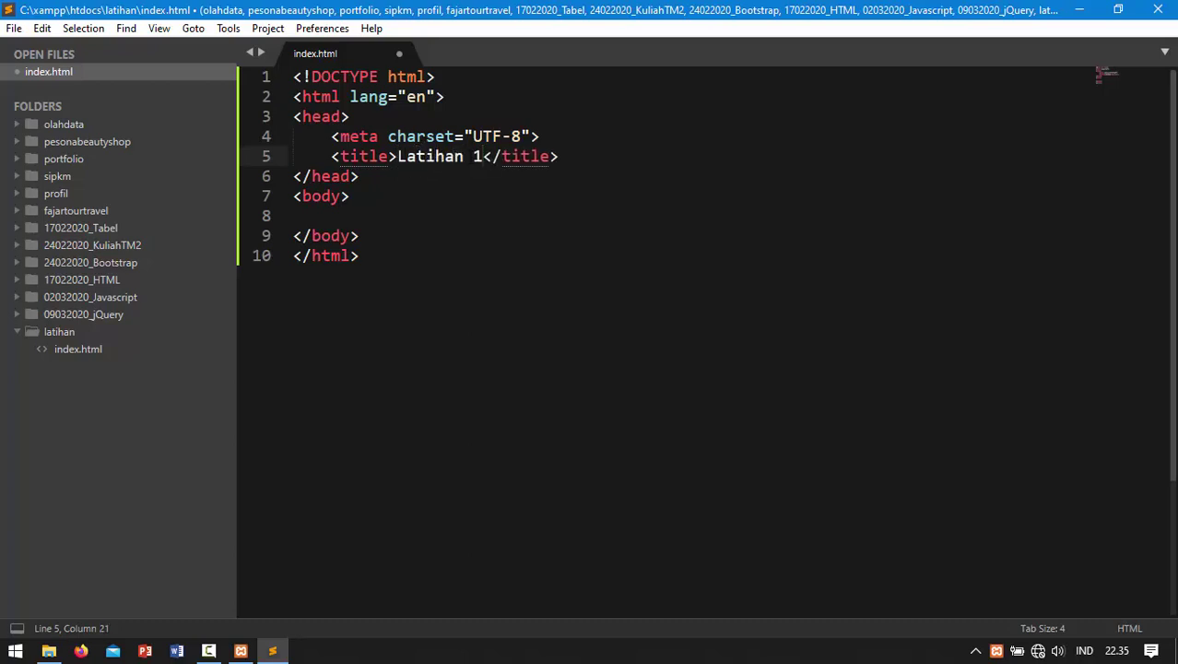
# Step: Add an h1 heading reading 'Nama saya' plus the author's name on body line 8
pyautogui.click(385, 208)
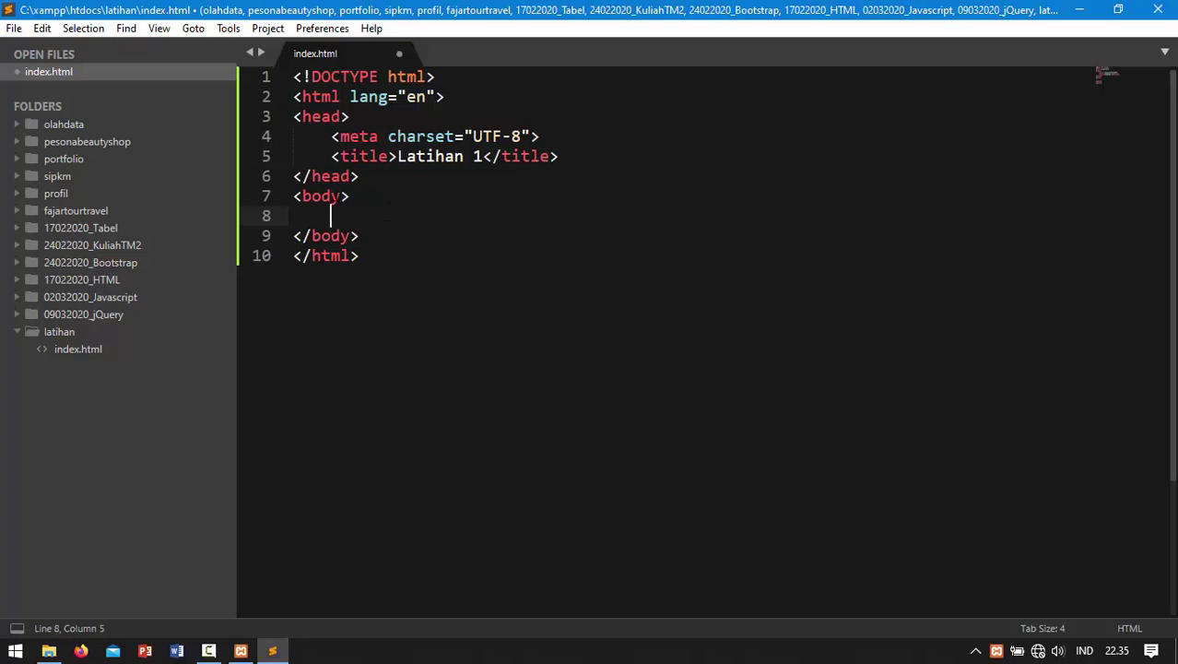
pyautogui.moveTo(302, 197); pyautogui.dragTo(340, 196)
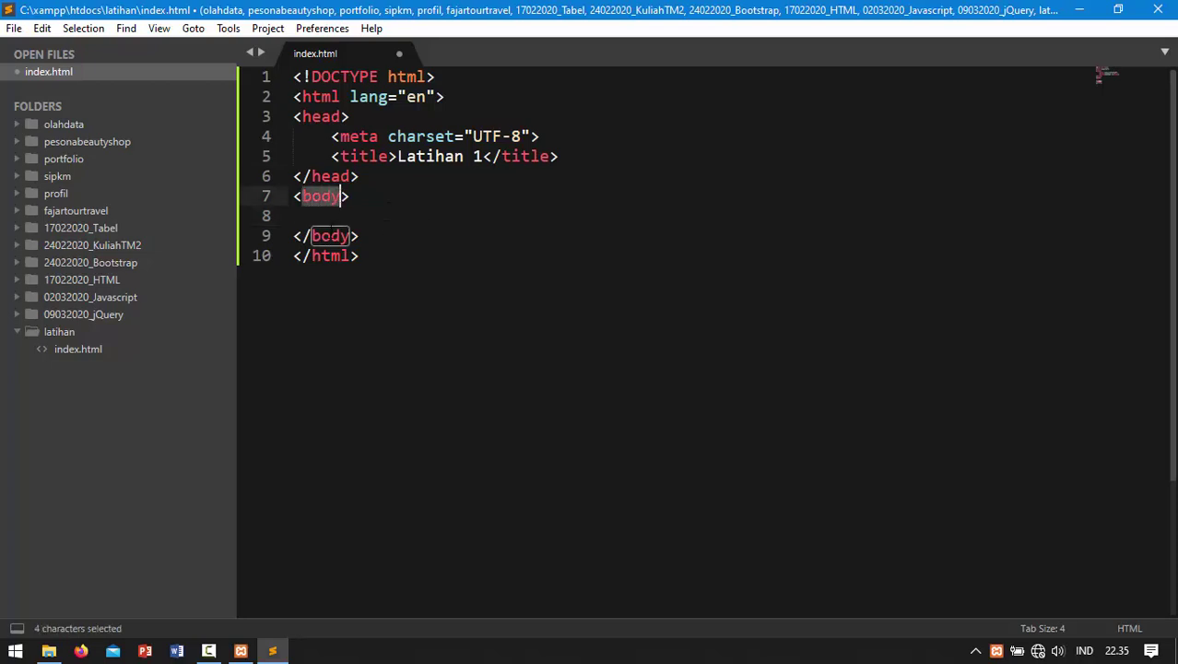
pyautogui.click(330, 235)
pyautogui.moveTo(311, 236); pyautogui.dragTo(351, 242)
pyautogui.click(356, 236)
pyautogui.click(358, 219)
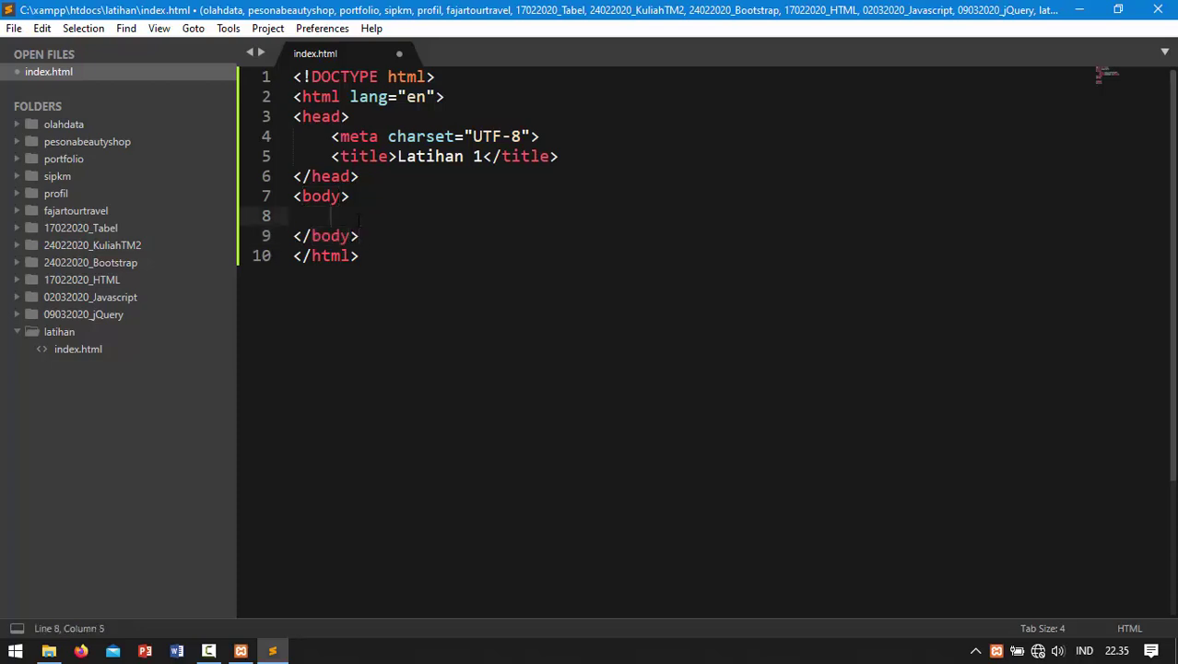
pyautogui.write('h1')
pyautogui.press('Tab')
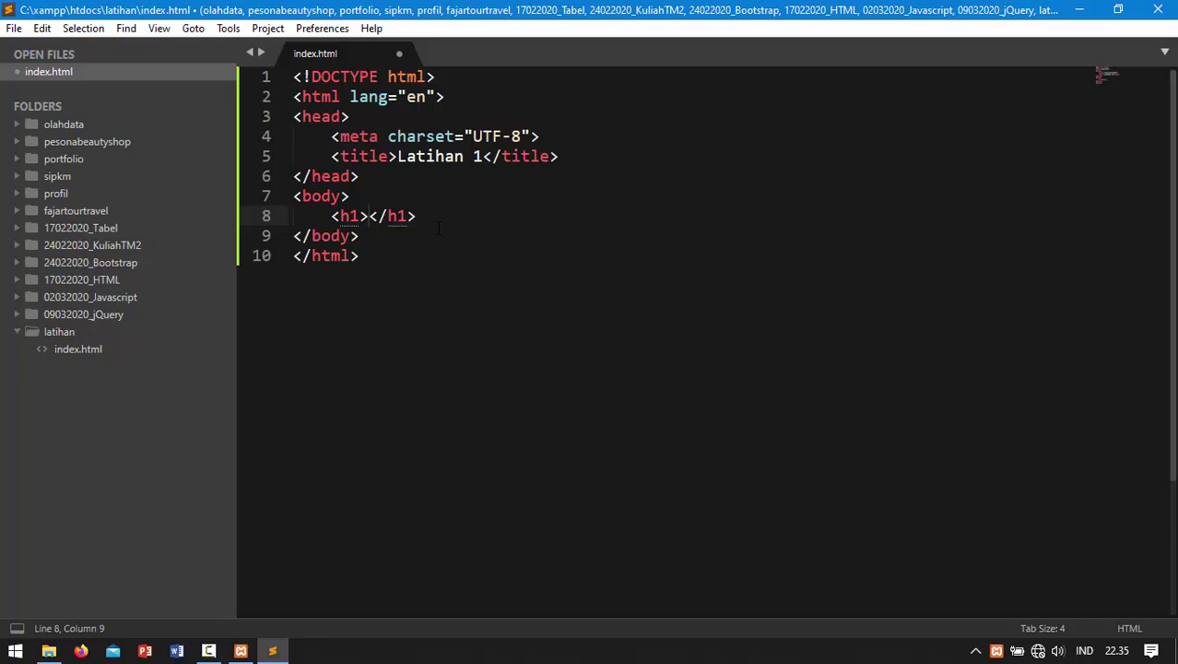
pyautogui.write('x')
pyautogui.press('BackSpace')
pyautogui.write('Nama saya ')
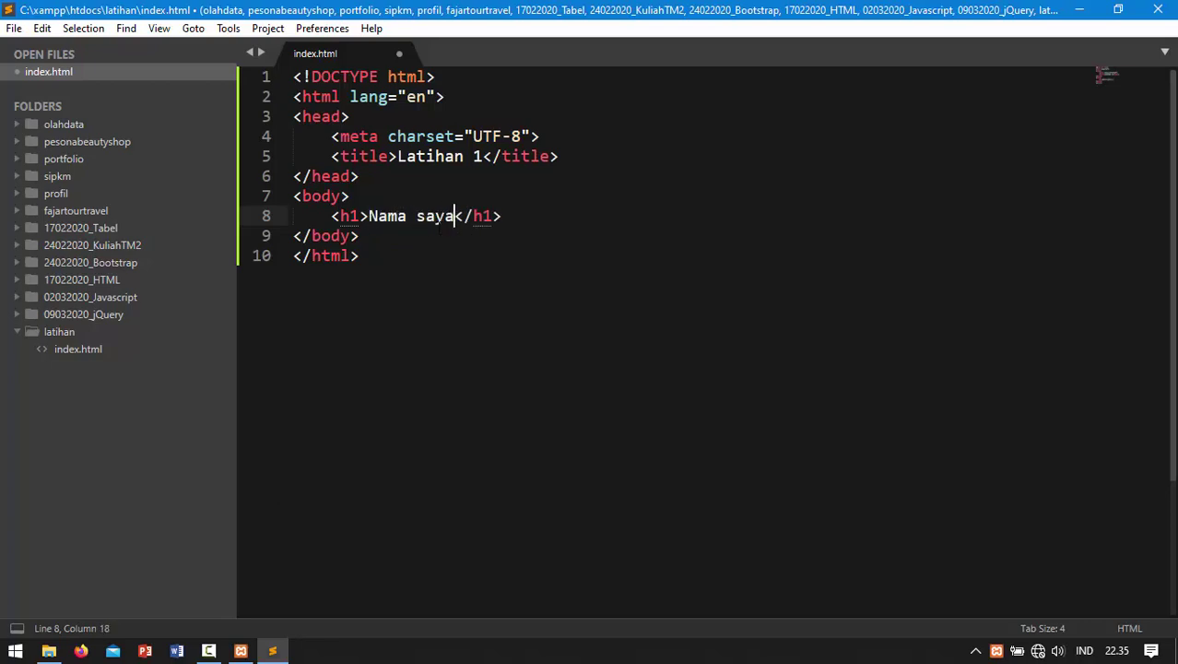
pyautogui.write('Yusuf')
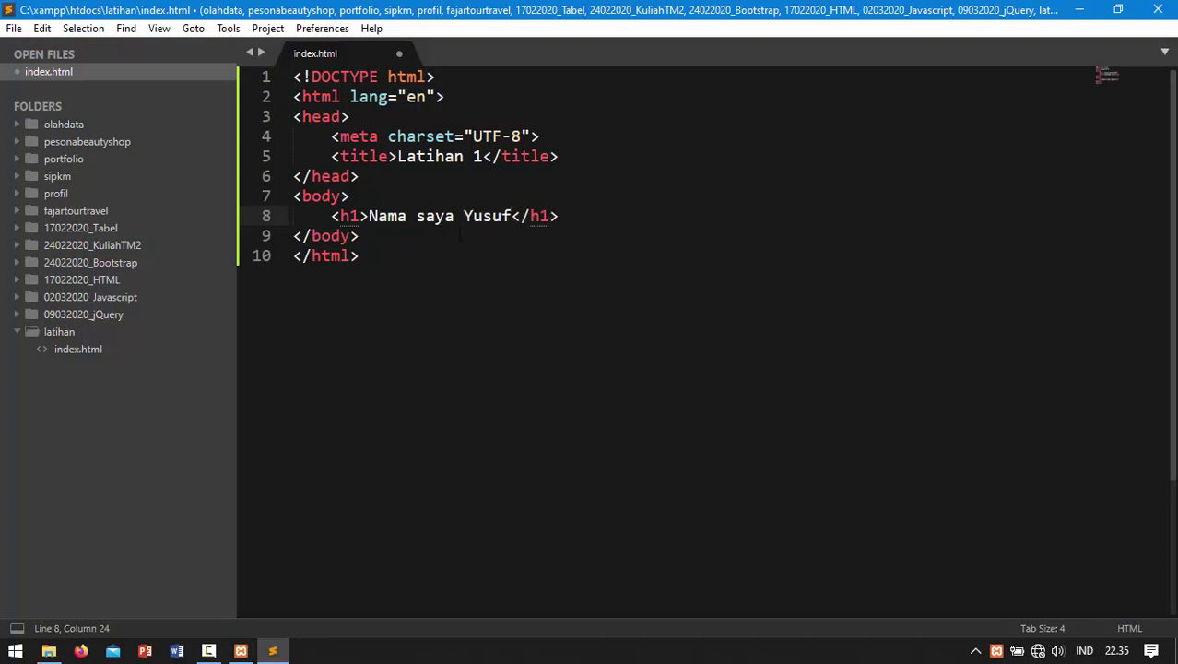
pyautogui.press('End')
# Step: Add a paragraph 'Saya mahasiswa UTM,prodi Sistem Informasi' below the heading
pyautogui.press('Return')
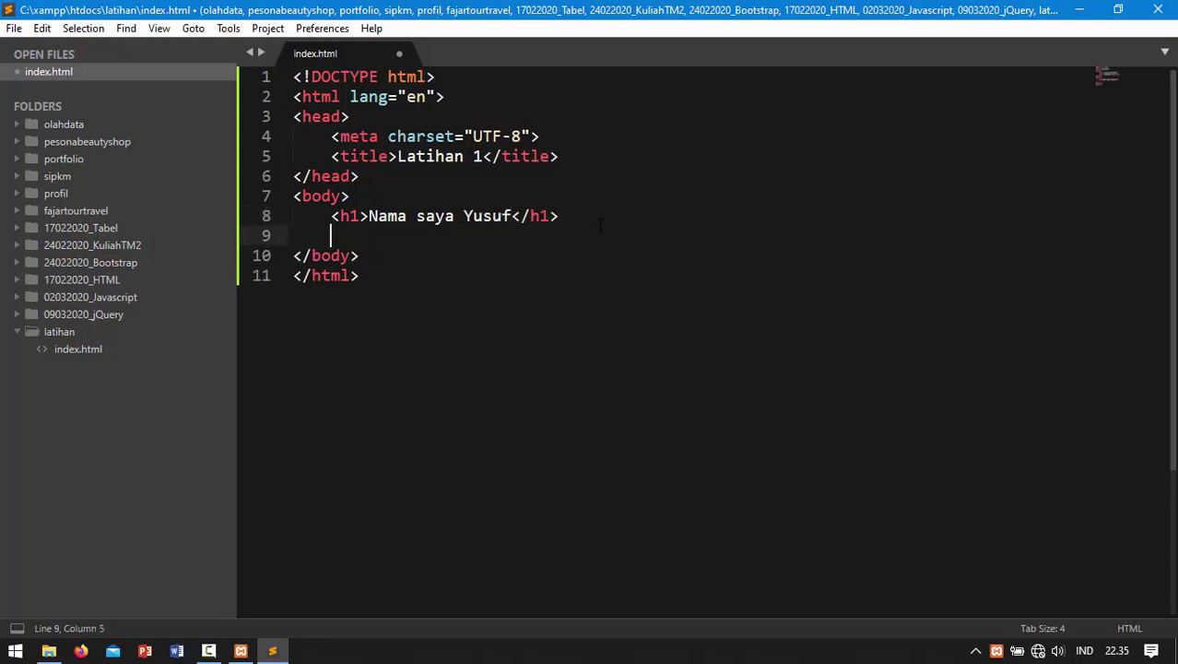
pyautogui.write('p')
pyautogui.press('Tab')
pyautogui.write('Saya ')
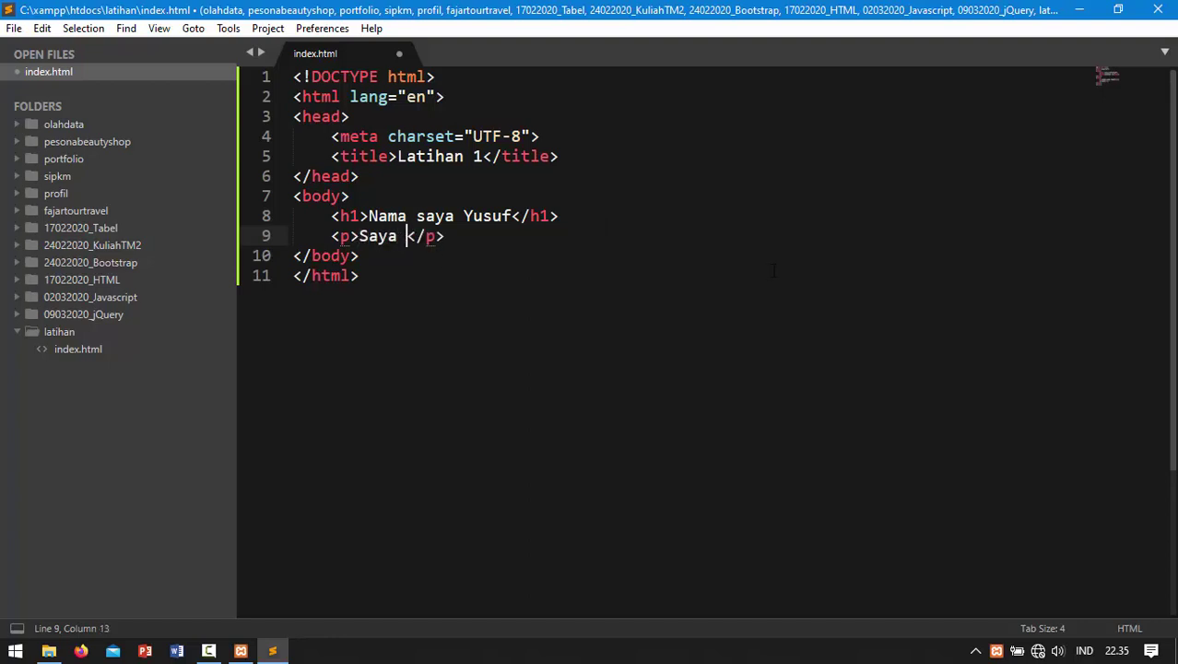
pyautogui.write('mahasiswa ')
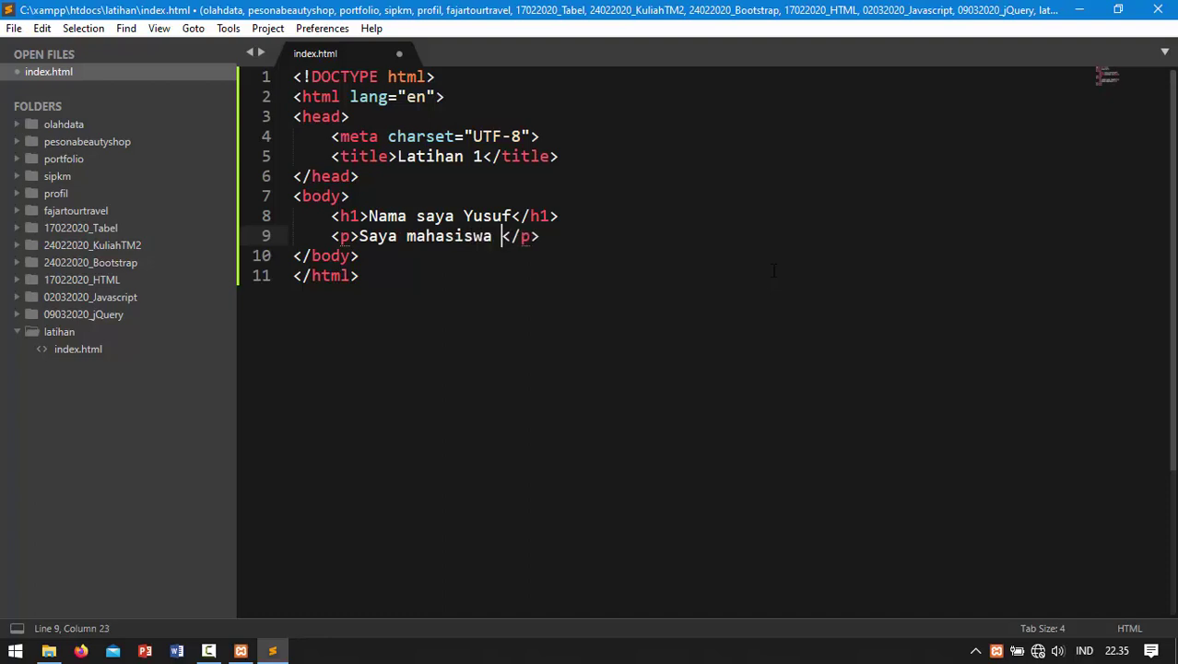
pyautogui.write('UTM,')
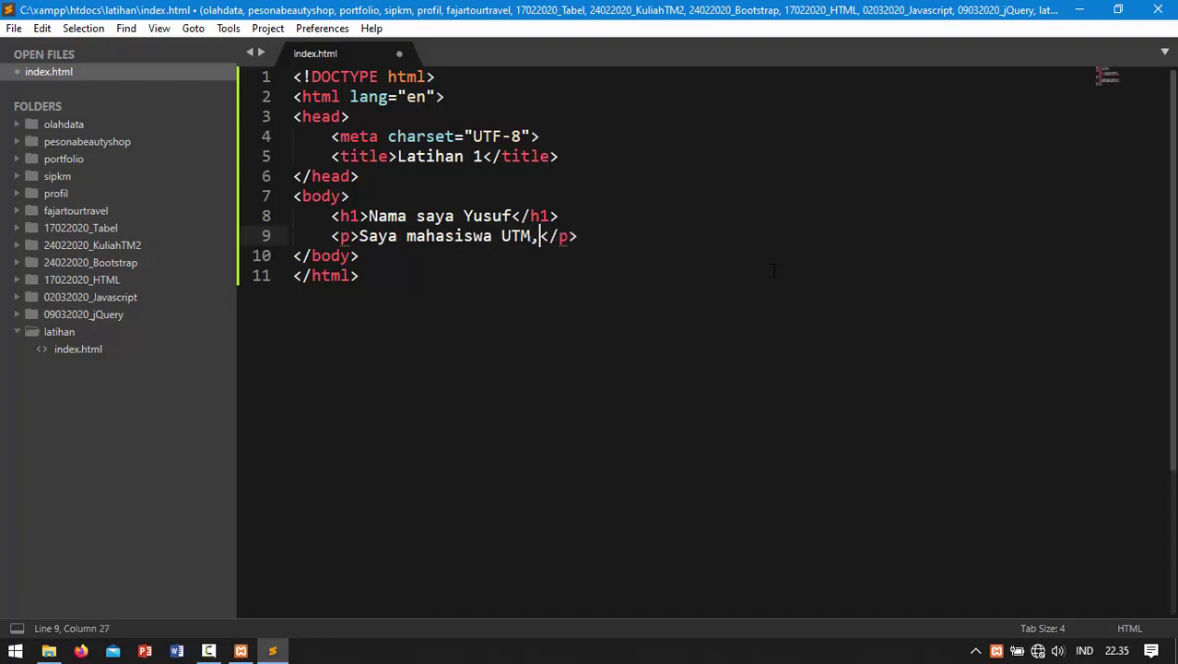
pyautogui.write('prodi Si')
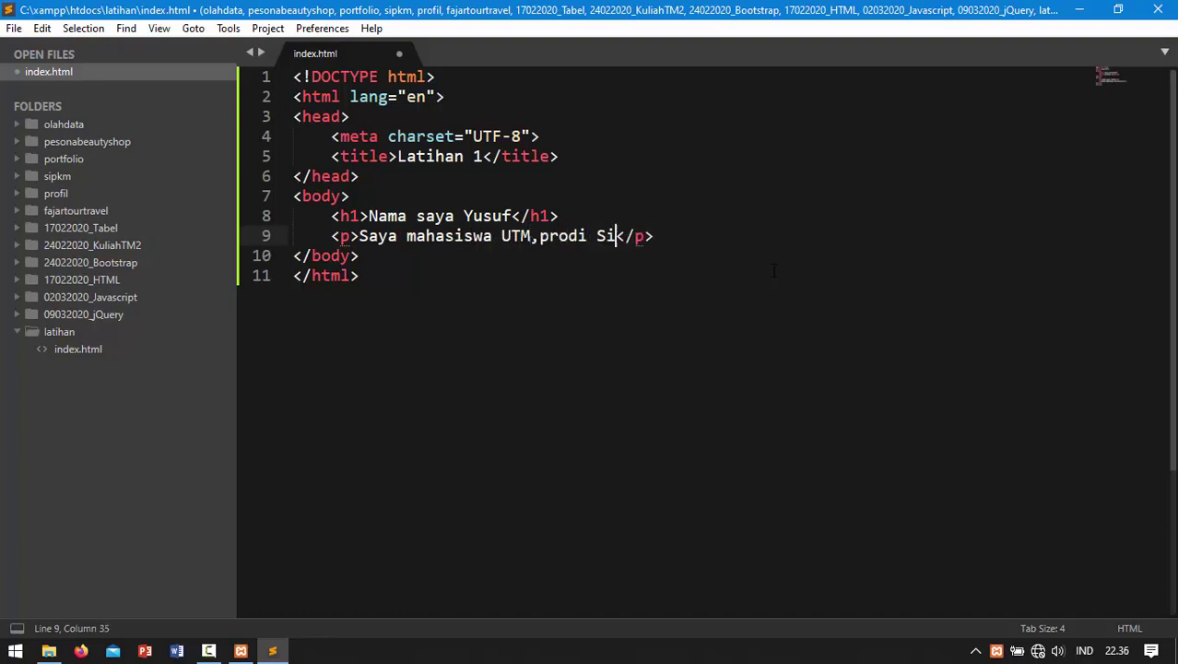
pyautogui.write('stem I')
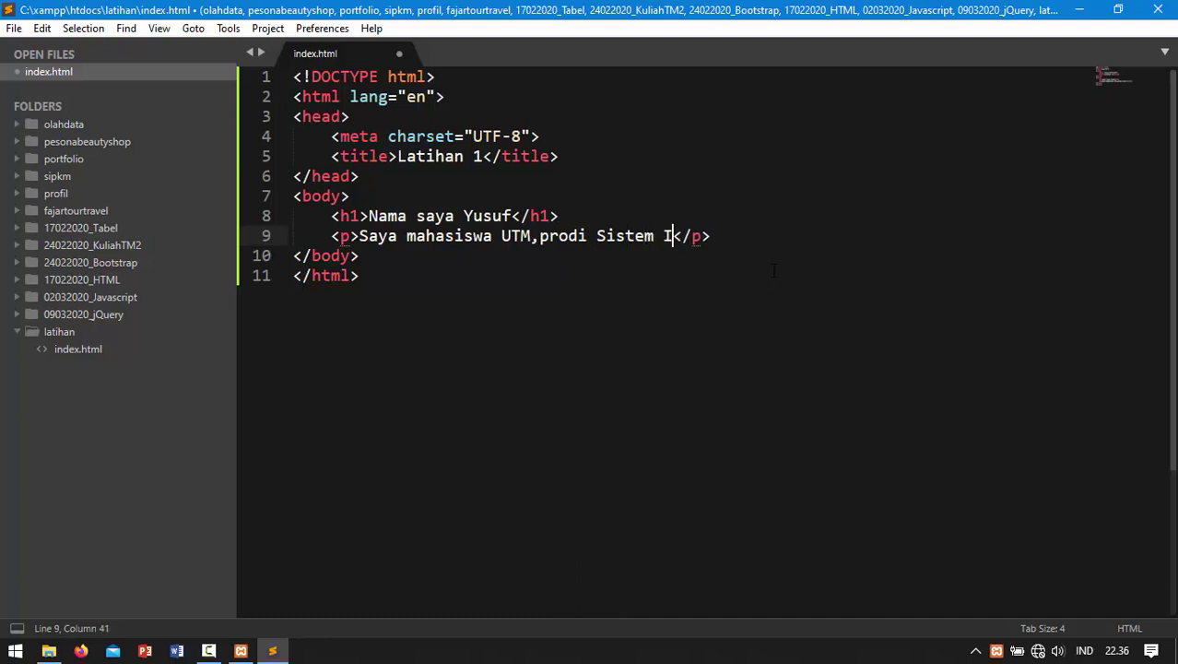
pyautogui.write('nformasi')
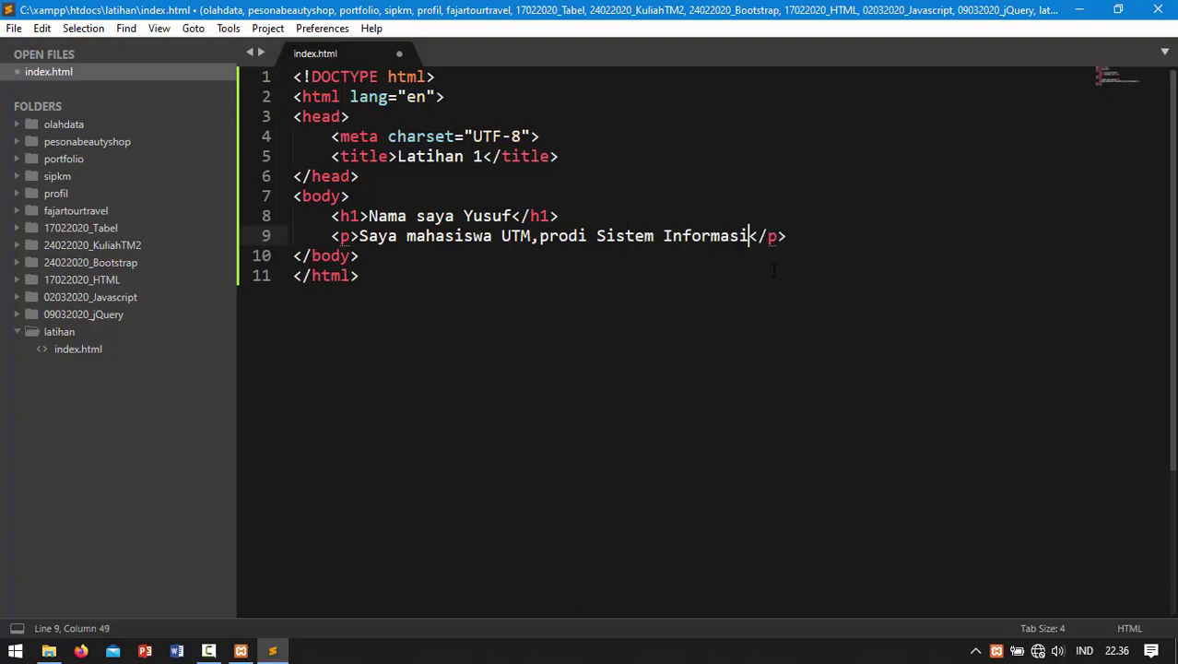
pyautogui.press('BackSpace')
pyautogui.click(809, 242)
# Step: Add another paragraph with 'NIM:' followed by the student ID number
pyautogui.press('Return')
pyautogui.write('p')
pyautogui.press('Tab')
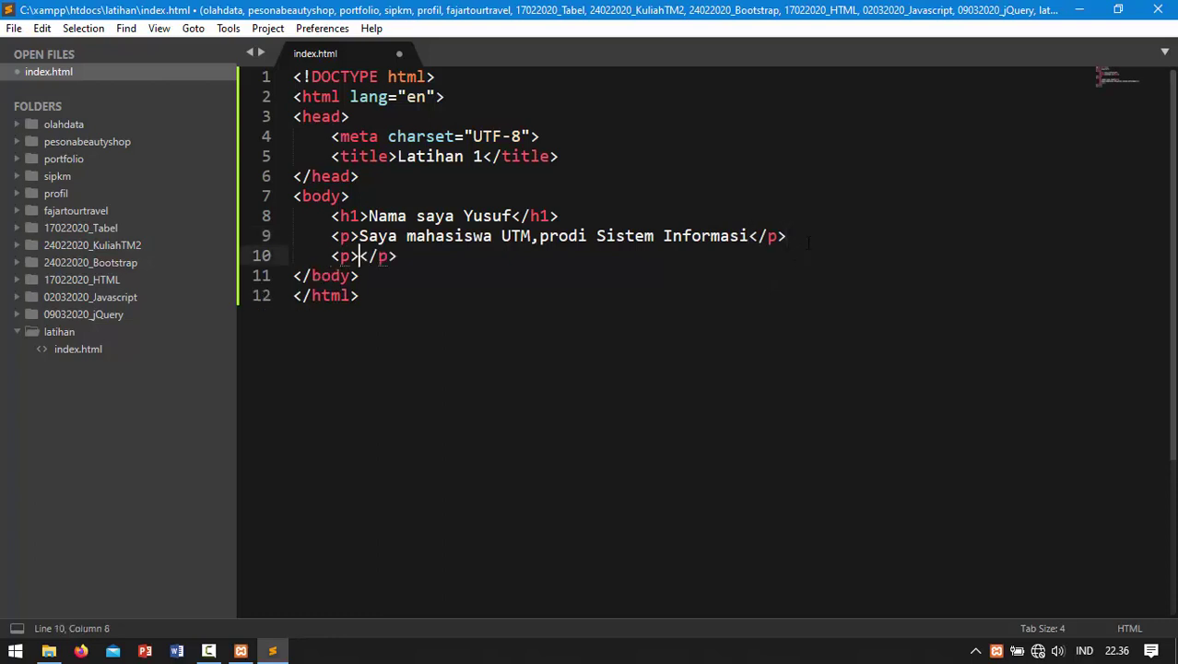
pyautogui.write('NIM')
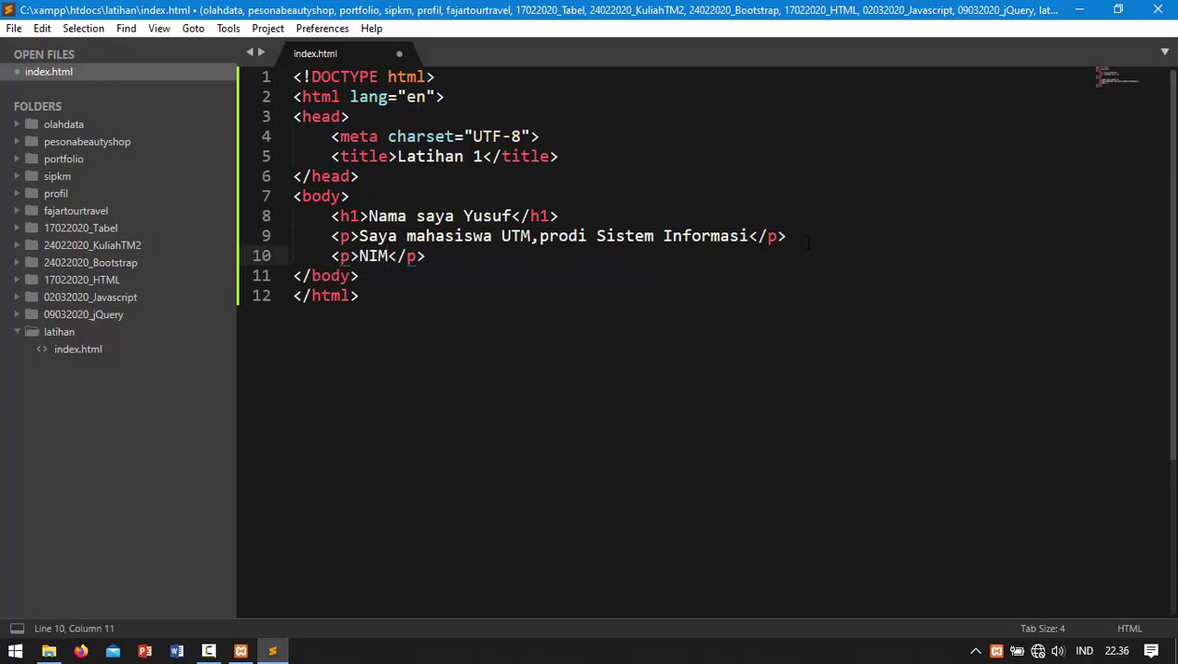
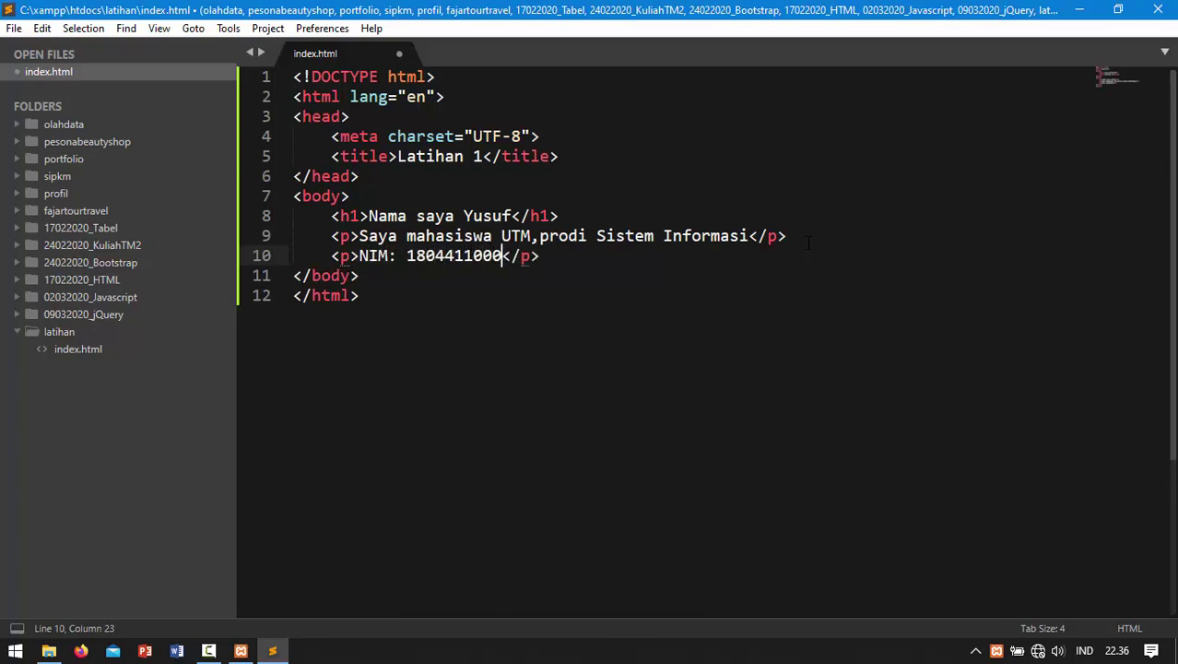
pyautogui.press('End')
pyautogui.hotkey('ctrl', 's')
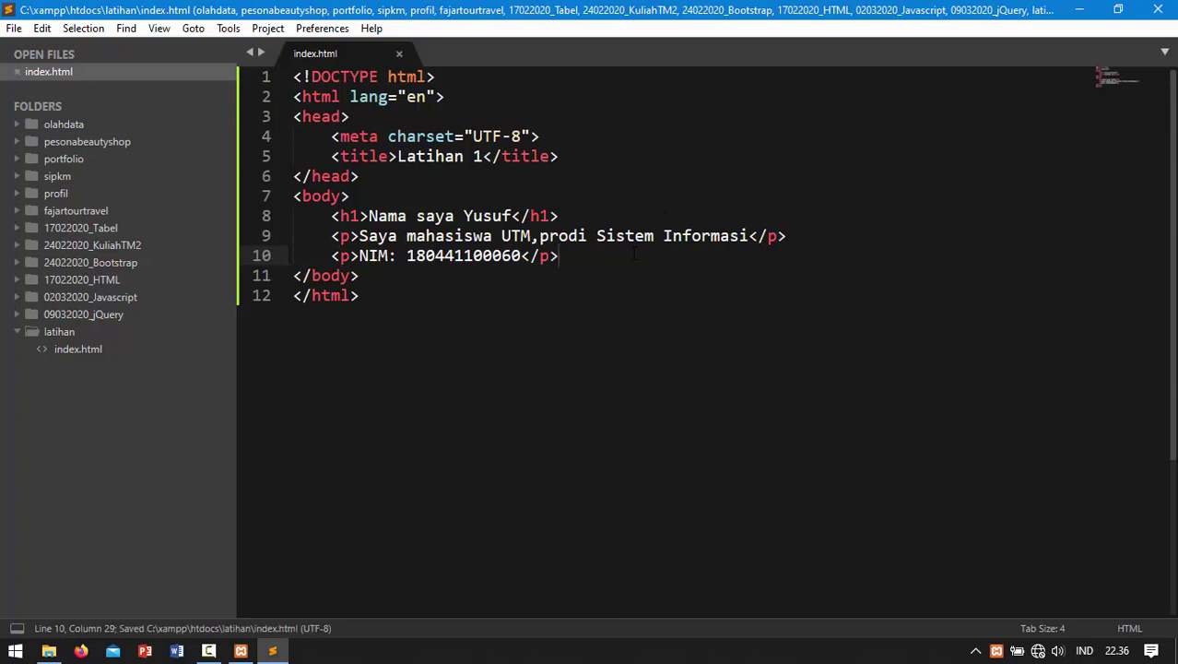
pyautogui.rightClick(493, 283)
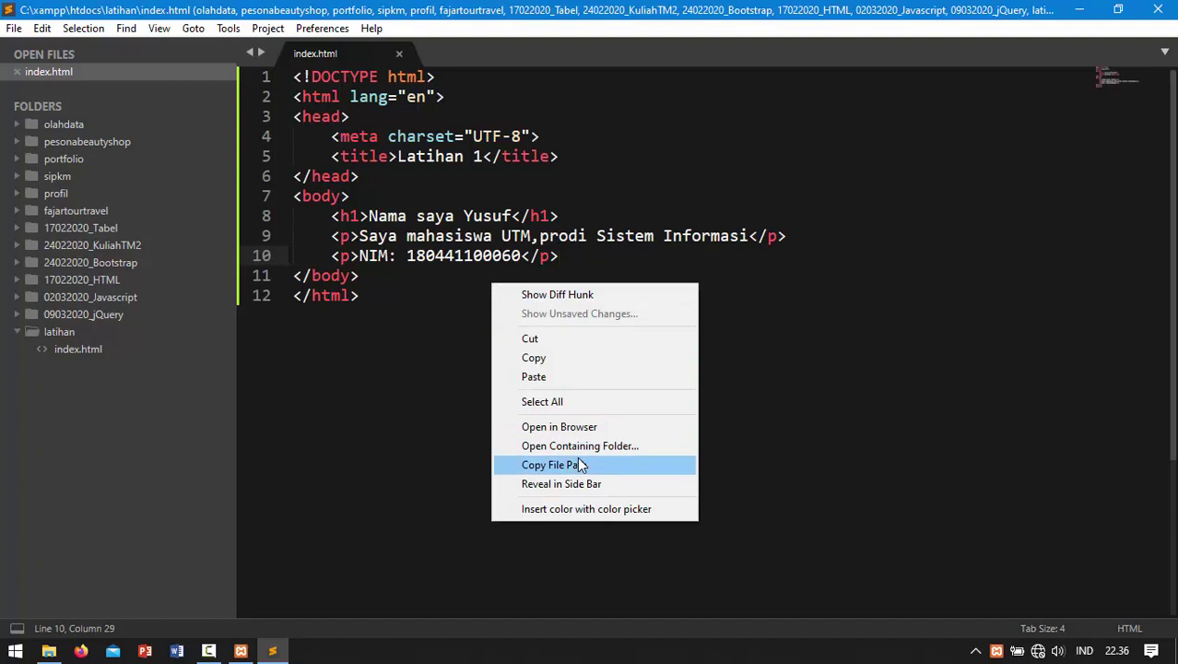
pyautogui.click(399, 343)
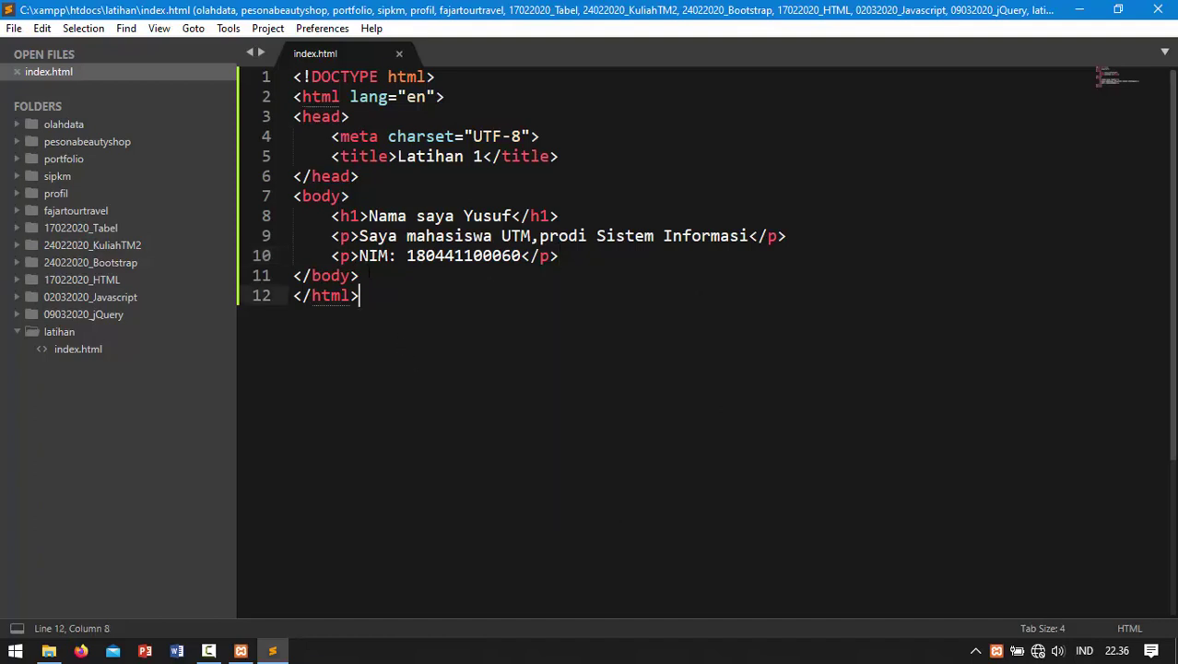
pyautogui.click(369, 275)
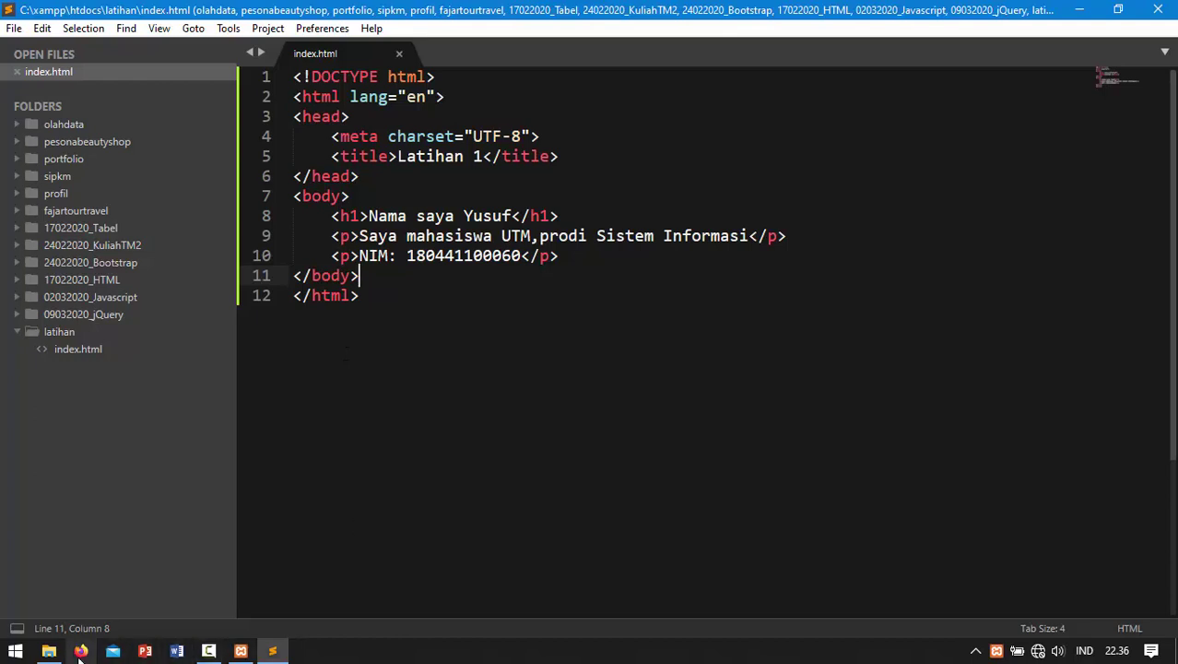
# Step: In Firefox, load 127.0.0.1/latihan/, entering localhost/latihan/ then replacing localhost with 127.0.0.1
pyautogui.click(81, 651)
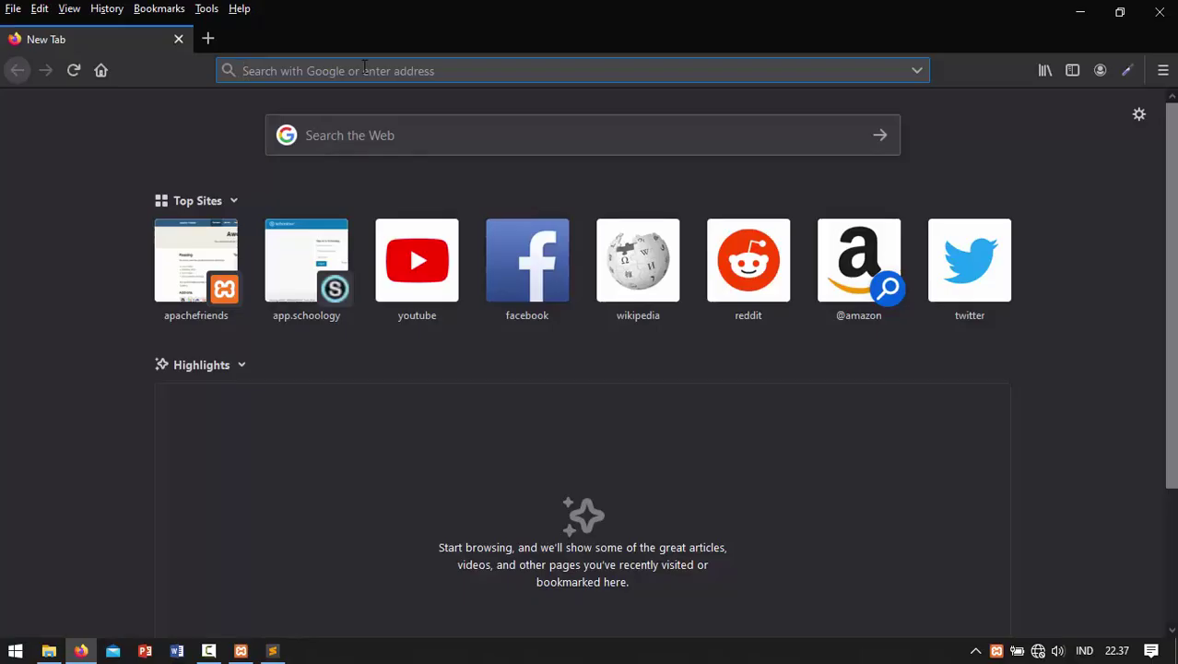
pyautogui.write('localhost/')
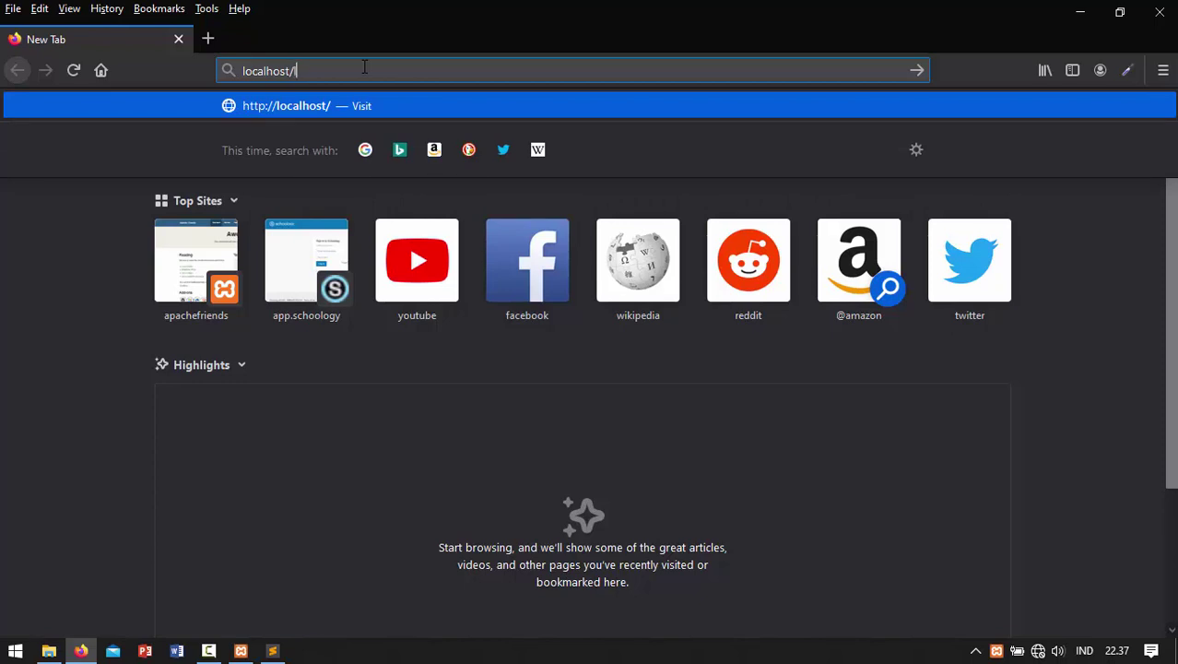
pyautogui.write('latihan')
pyautogui.press('BackSpace')
pyautogui.press('BackSpace')
pyautogui.press('BackSpace')
pyautogui.write('han')
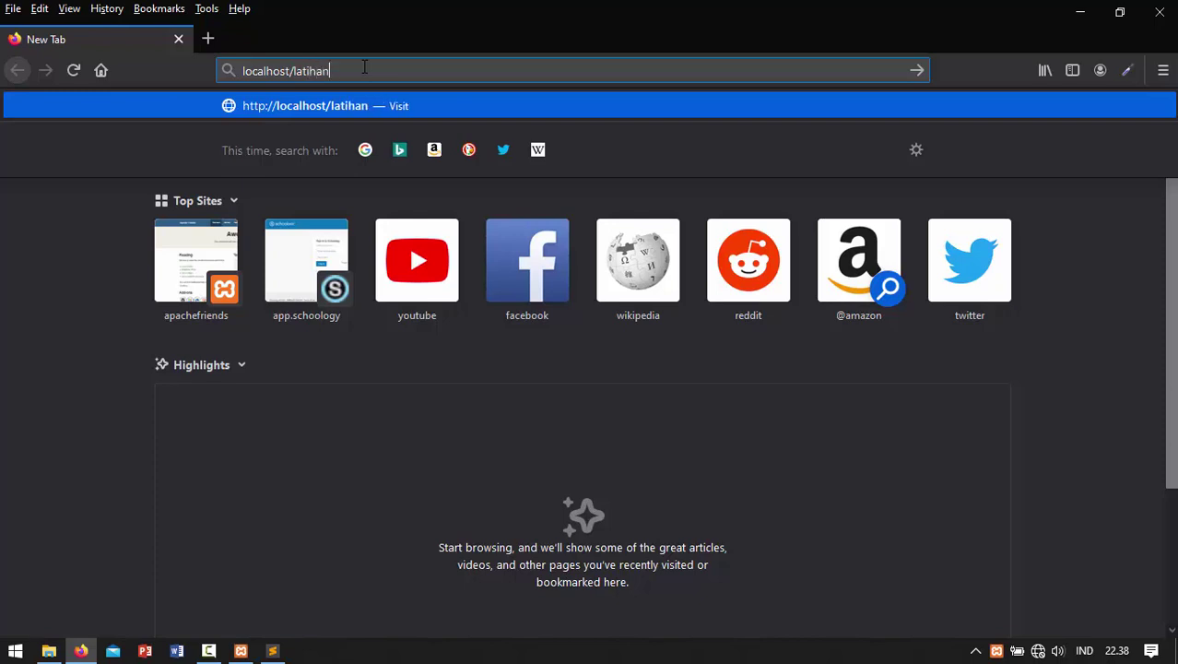
pyautogui.write('/')
pyautogui.moveTo(290, 71); pyautogui.dragTo(199, 81)
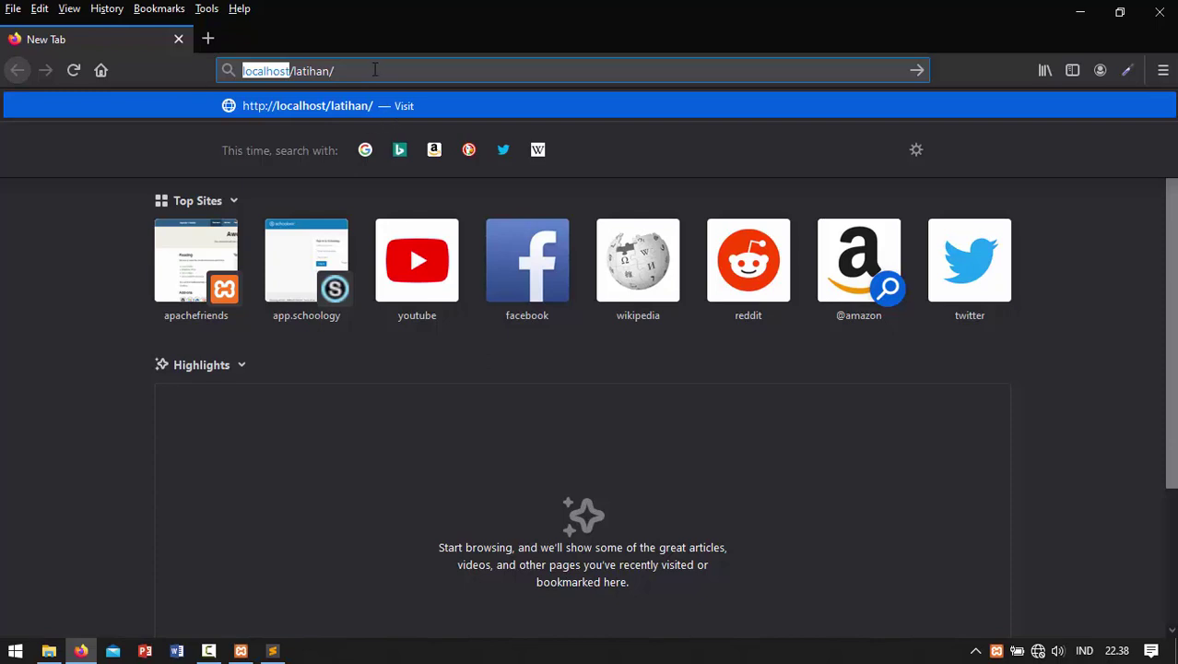
pyautogui.write('127.0')
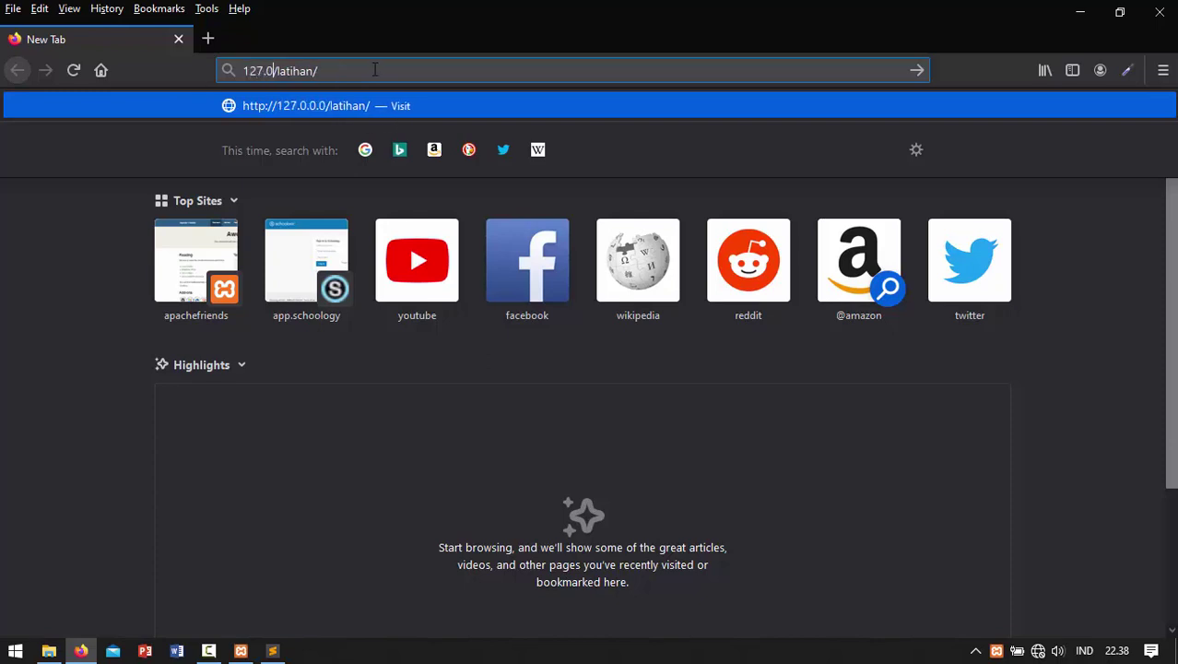
pyautogui.write('.0.1')
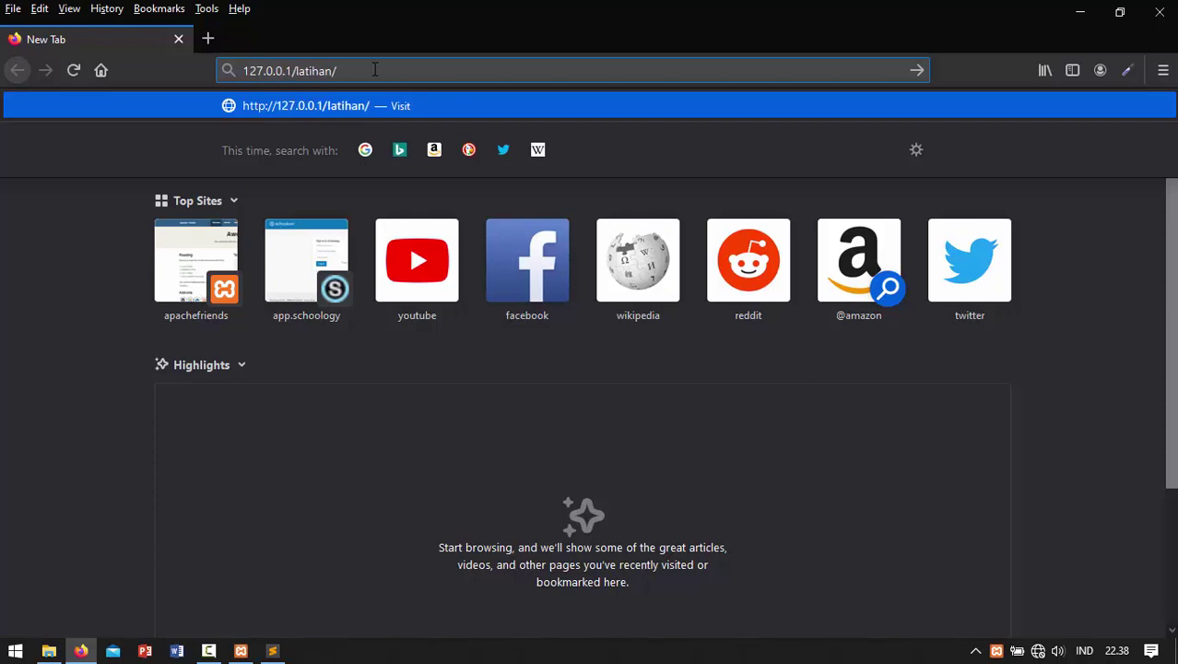
pyautogui.click(344, 70)
pyautogui.press('Return')
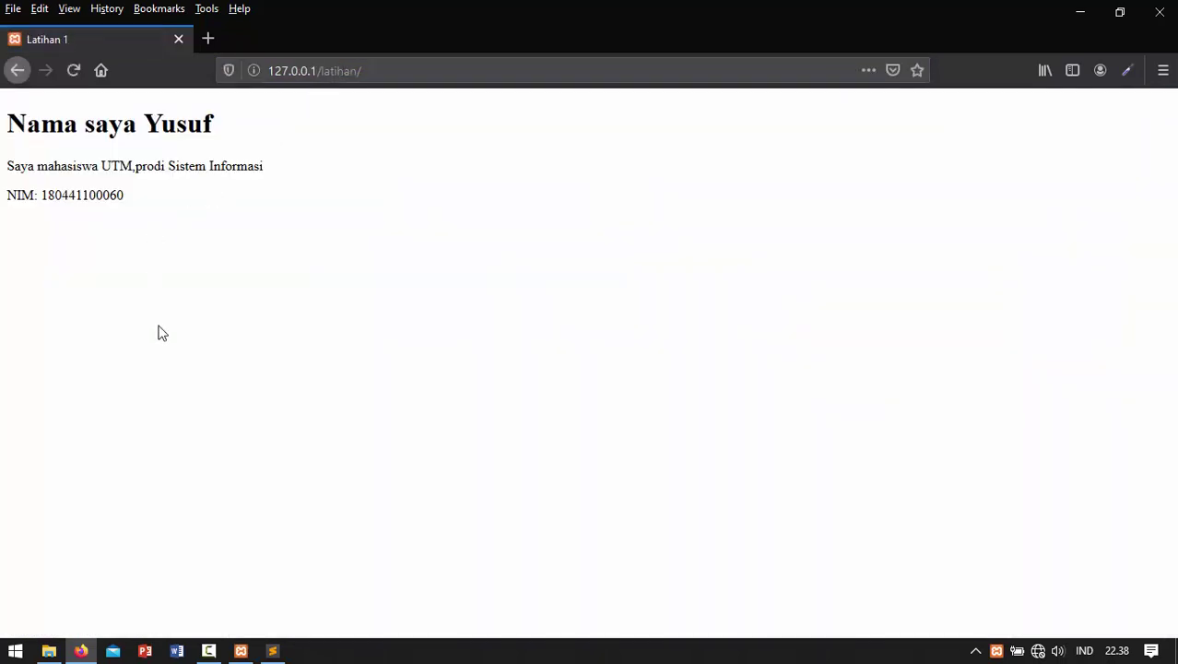
# Step: Restore the Sublime Text window and move it to the right half of the screen
pyautogui.click(273, 651)
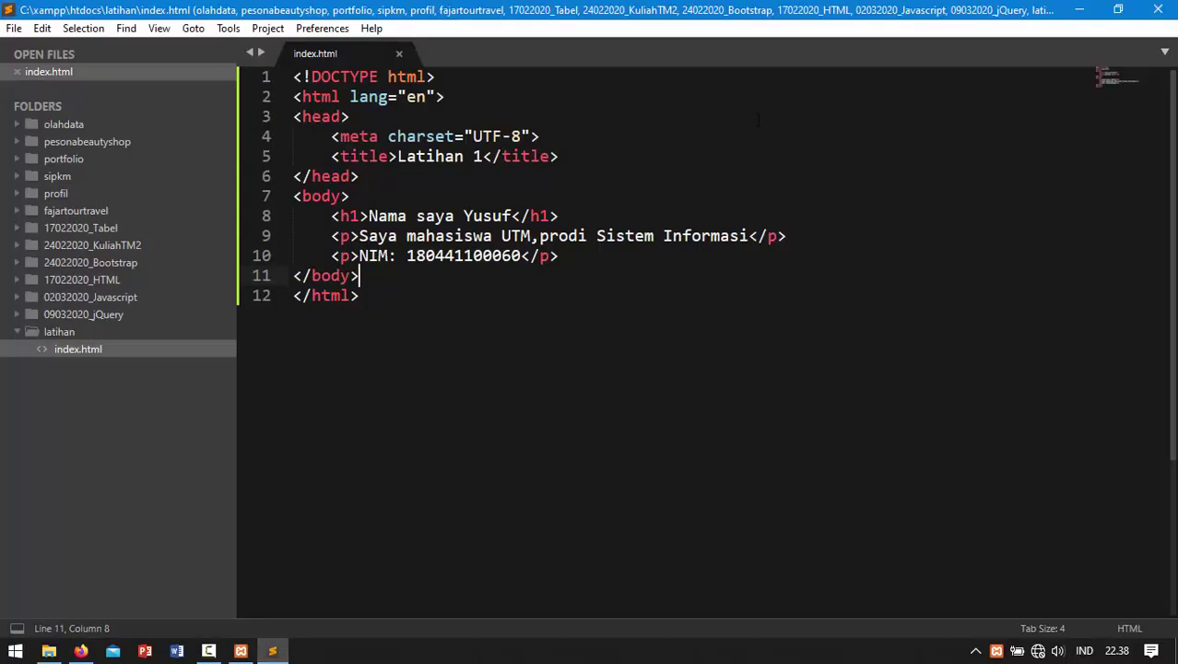
pyautogui.click(1119, 9)
pyautogui.moveTo(348, 21); pyautogui.dragTo(799, 26)
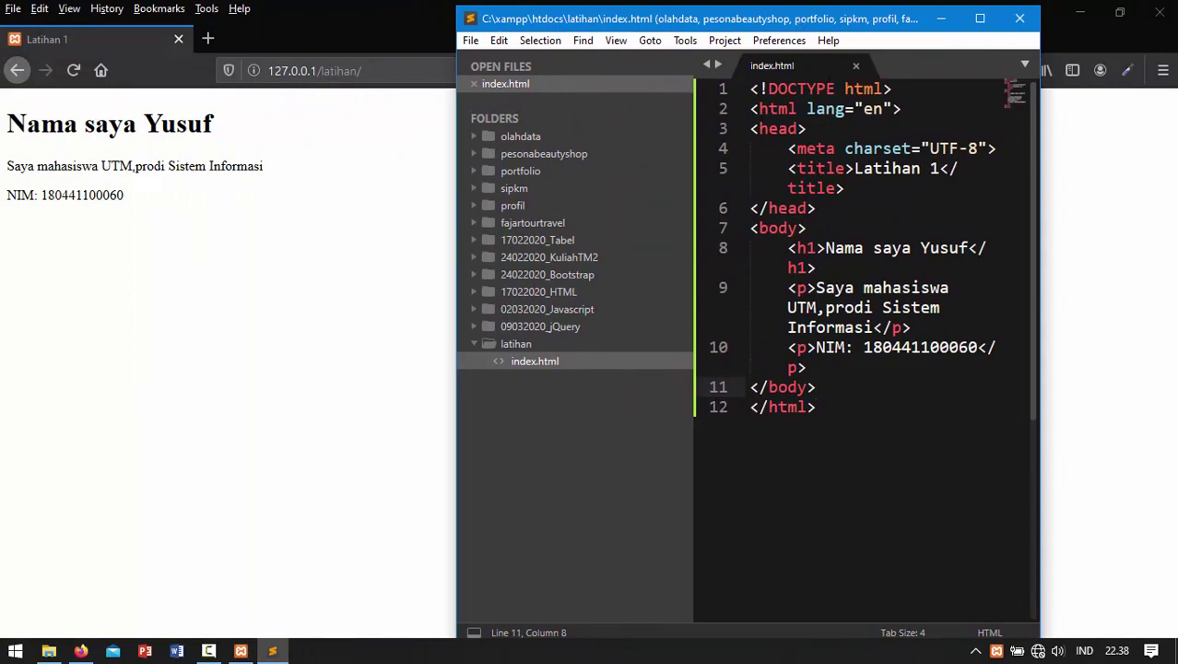
# Step: Highlight the title, body lines and heading text in index.html to compare with the rendered page
pyautogui.moveTo(788, 169); pyautogui.dragTo(845, 187)
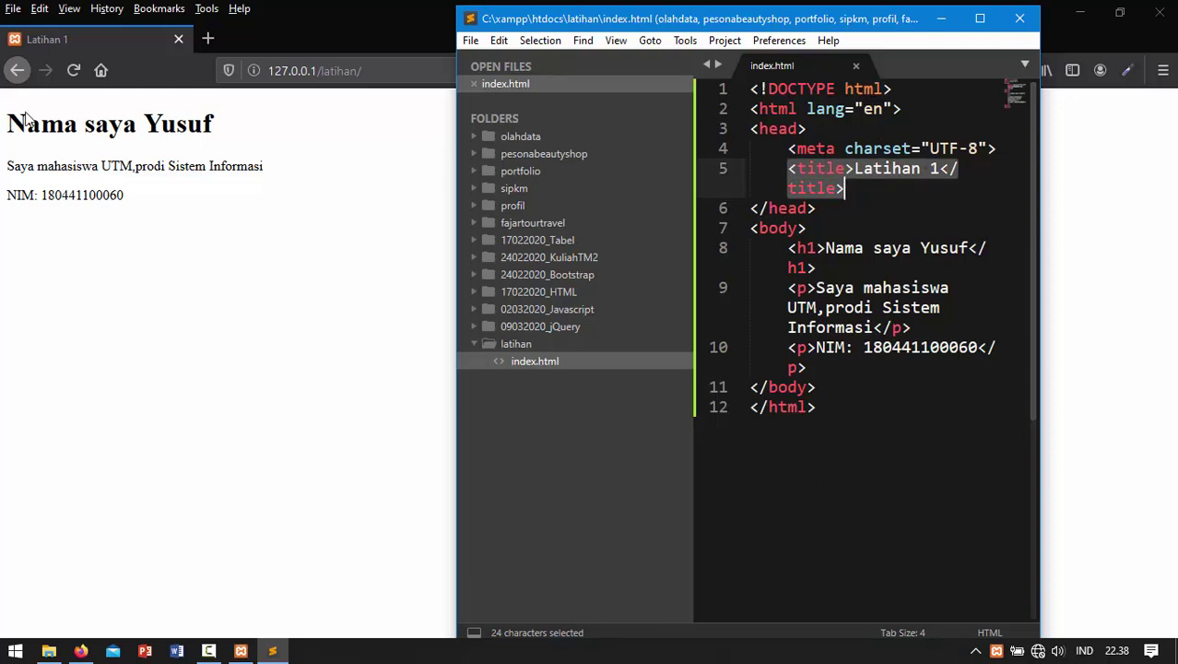
pyautogui.click(70, 43)
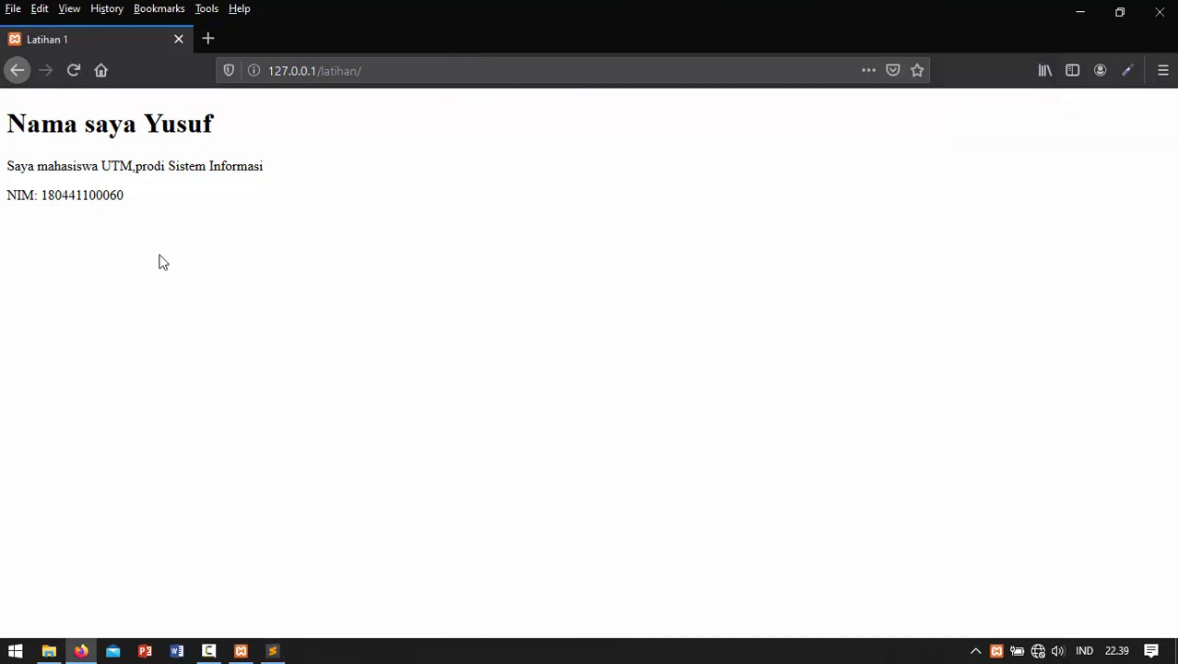
pyautogui.click(274, 652)
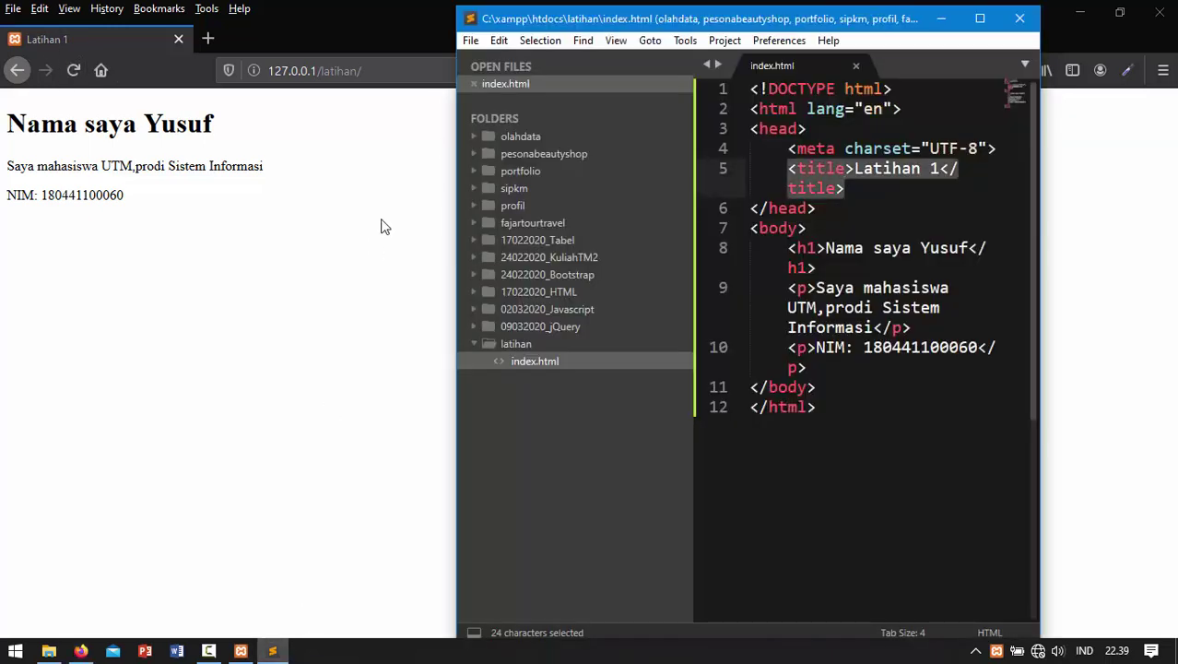
pyautogui.click(861, 190)
pyautogui.click(817, 248)
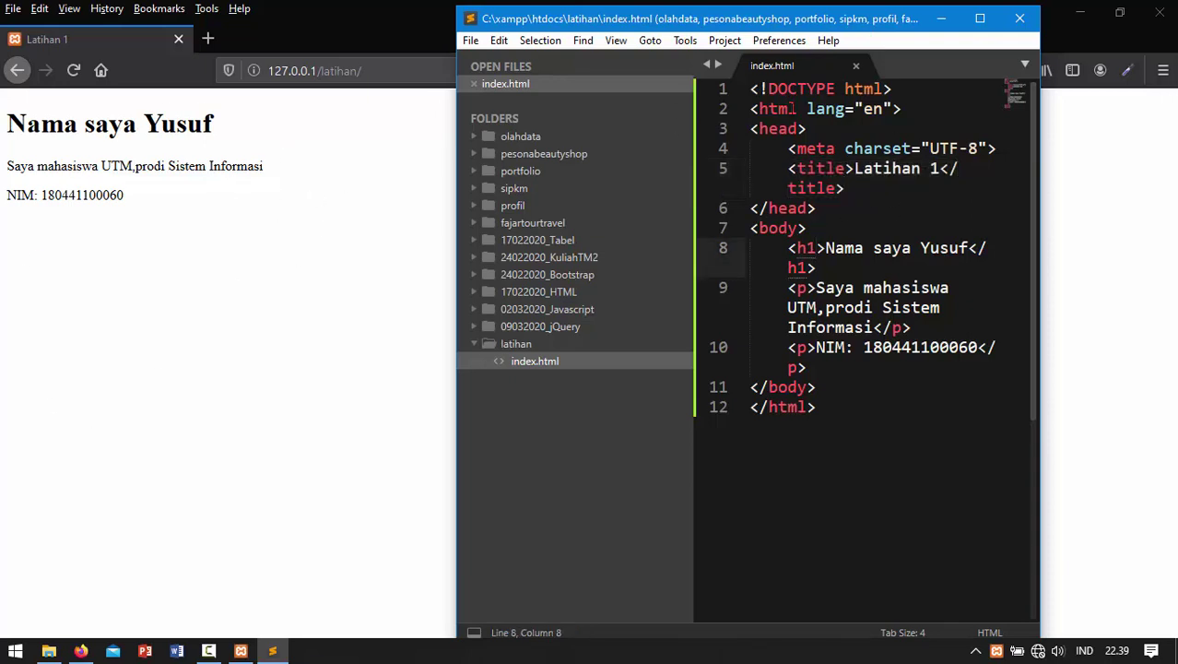
pyautogui.click(788, 248)
pyautogui.moveTo(807, 367); pyautogui.dragTo(789, 248)
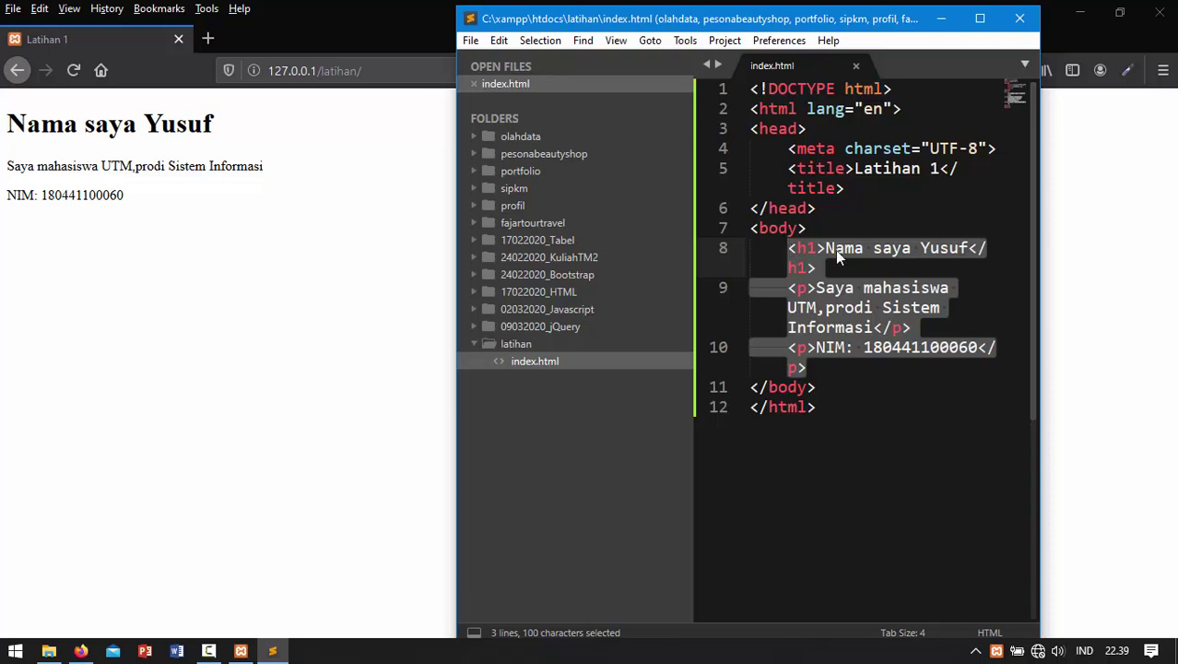
pyautogui.click(802, 248)
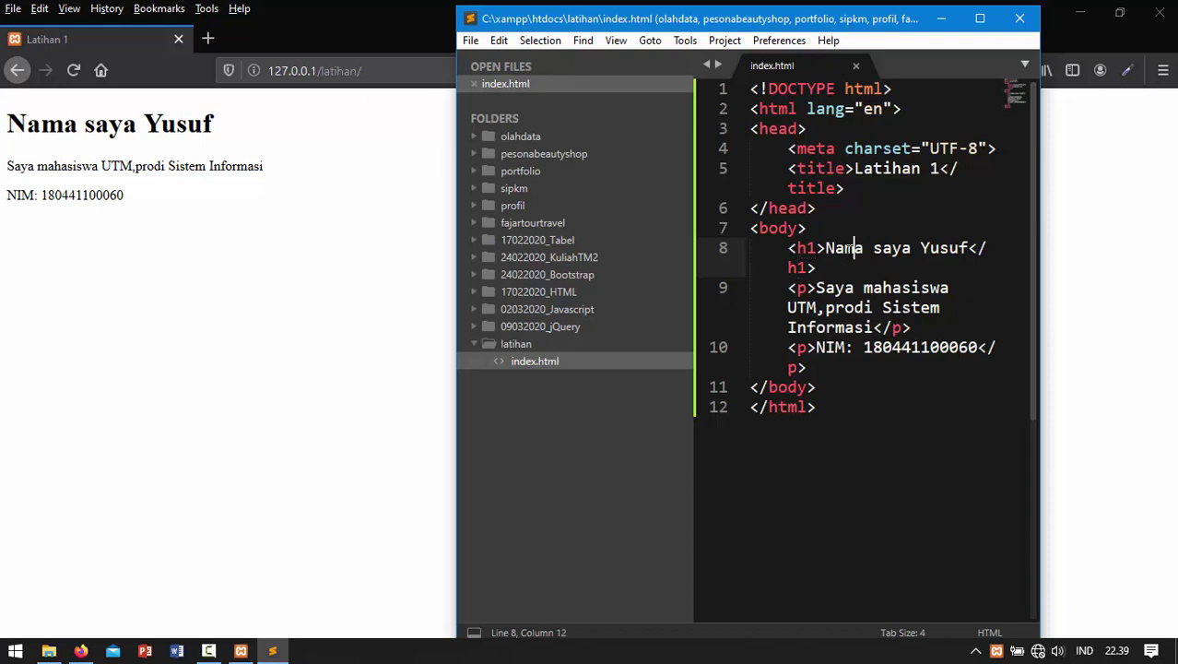
pyautogui.moveTo(825, 248); pyautogui.dragTo(874, 248)
pyautogui.hotkey('shift', 'Right')
pyautogui.hotkey('shift', 'Right')
pyautogui.hotkey('shift', 'Right')
pyautogui.hotkey('shift', 'Right')
pyautogui.hotkey('shift', 'Right')
pyautogui.hotkey('shift', 'Right')
pyautogui.hotkey('shift', 'Right')
pyautogui.hotkey('shift', 'Right')
pyautogui.hotkey('shift', 'Right')
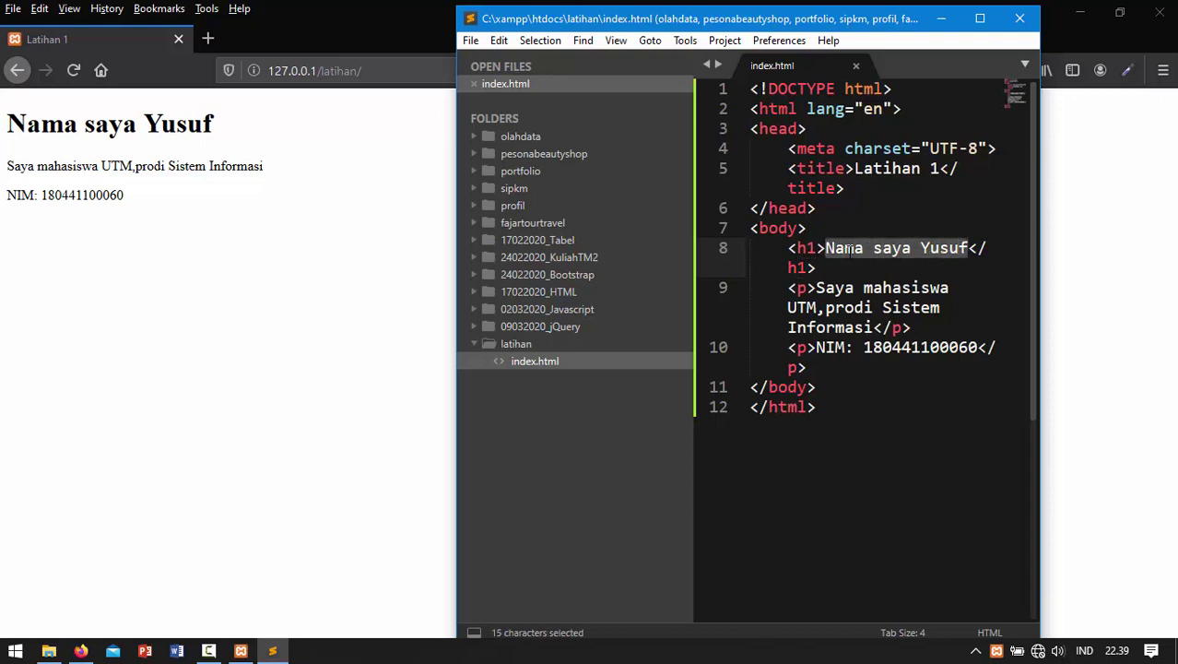
pyautogui.press('Down')
pyautogui.press('Down')
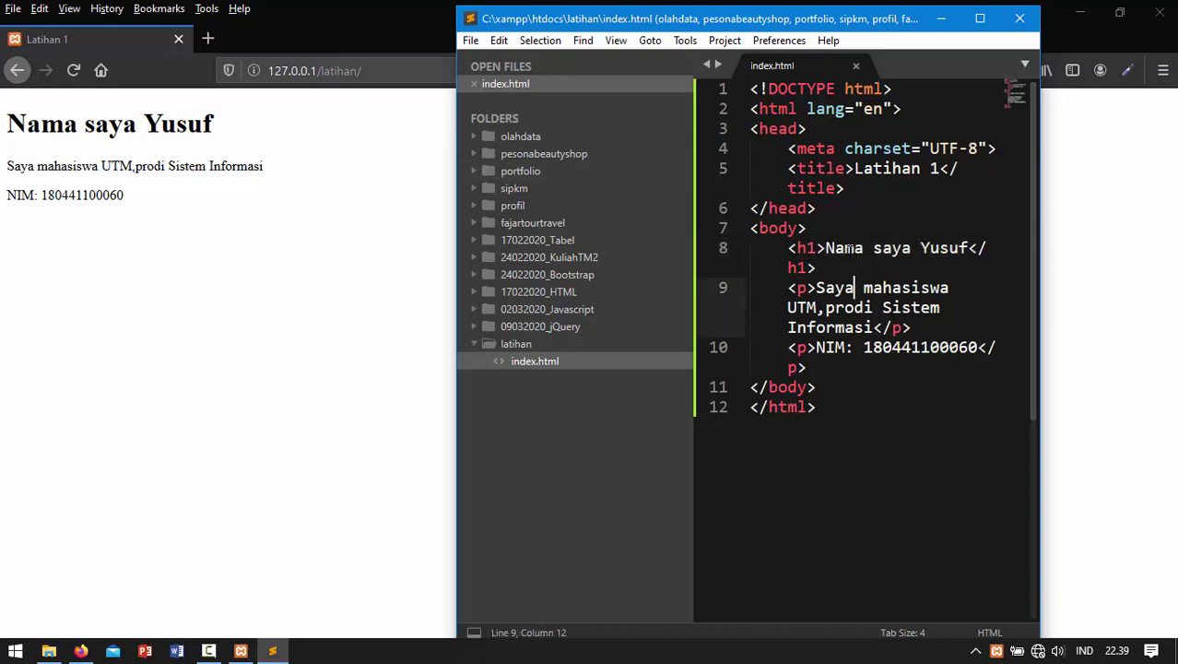